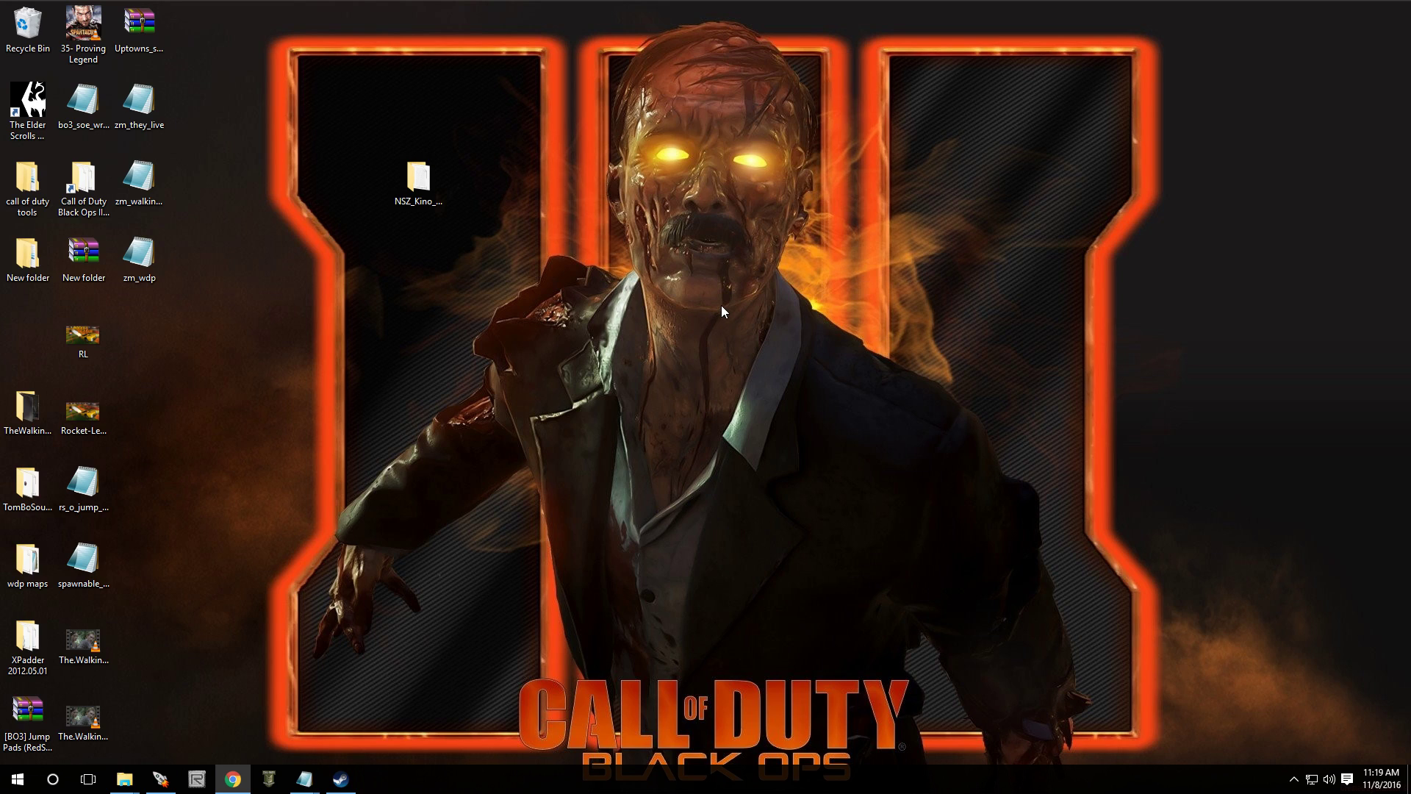
Open the NSZ_Kino_Teleporter_v0.0.4 folder from the desktop, check its contents and move its window aside.
double_click(424, 188)
key(ctrl+a)
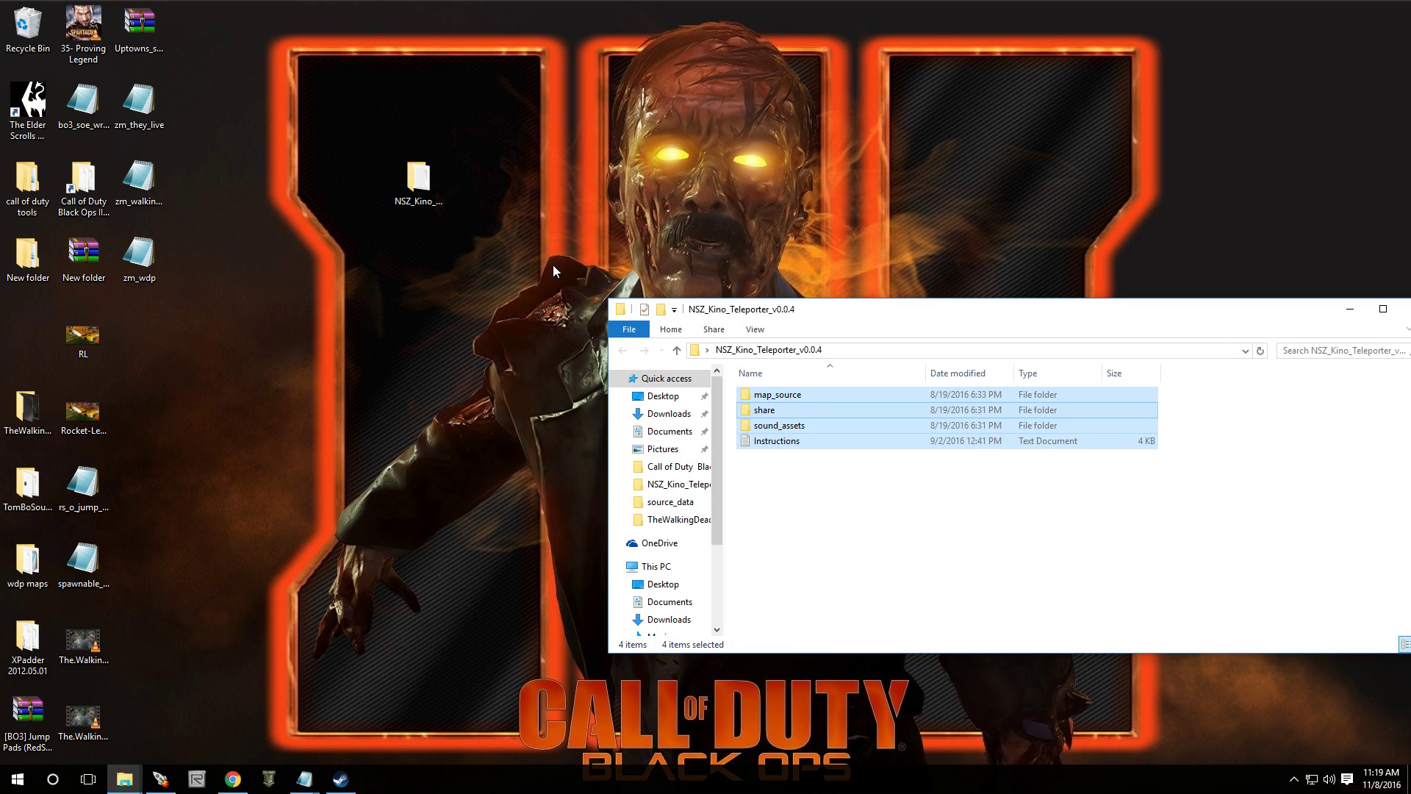
click(809, 540)
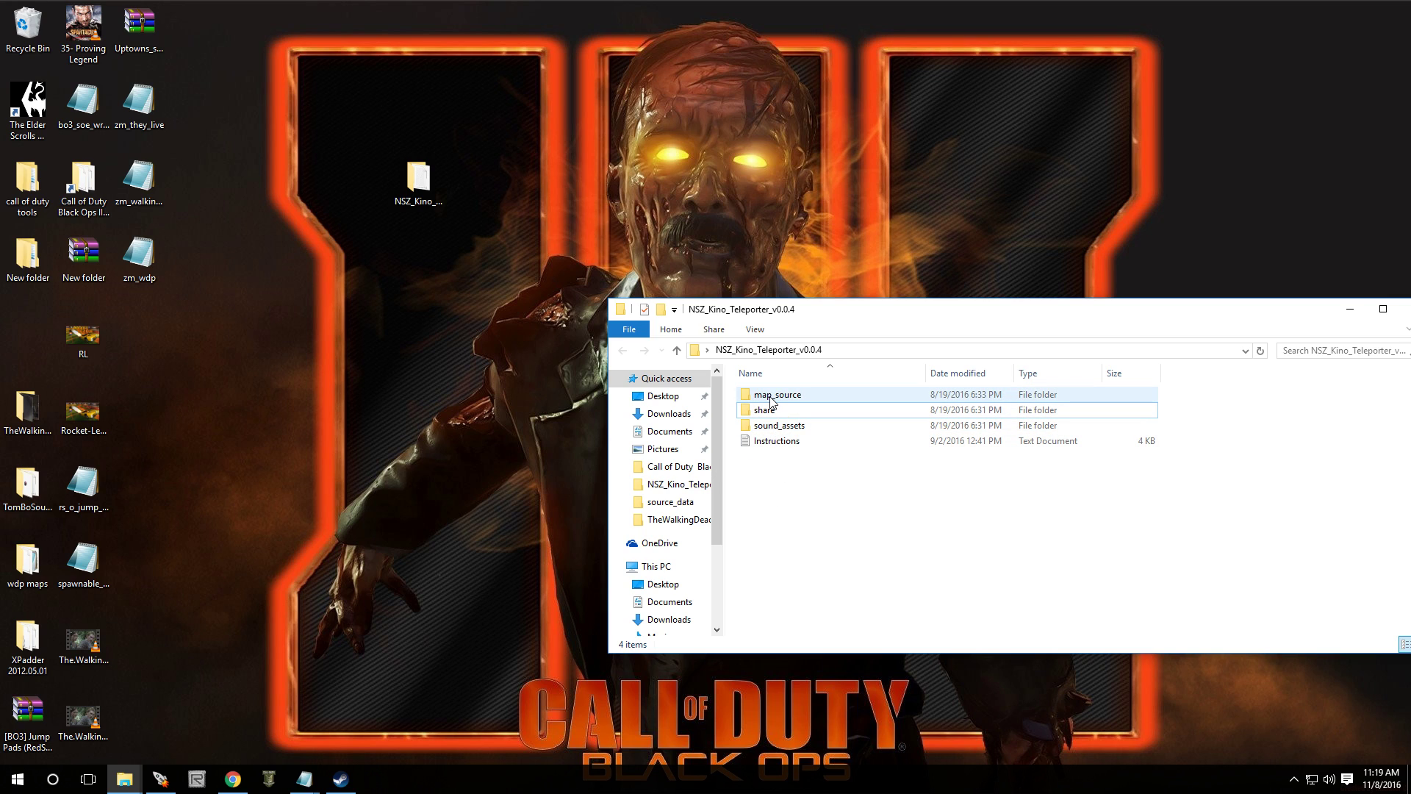
drag(816, 316, 1075, 261)
Open the Call of Duty Black Ops III game folder and arrange it side by side with the NSZ_Kino_Teleporter_v0.0.4 folder.
double_click(84, 190)
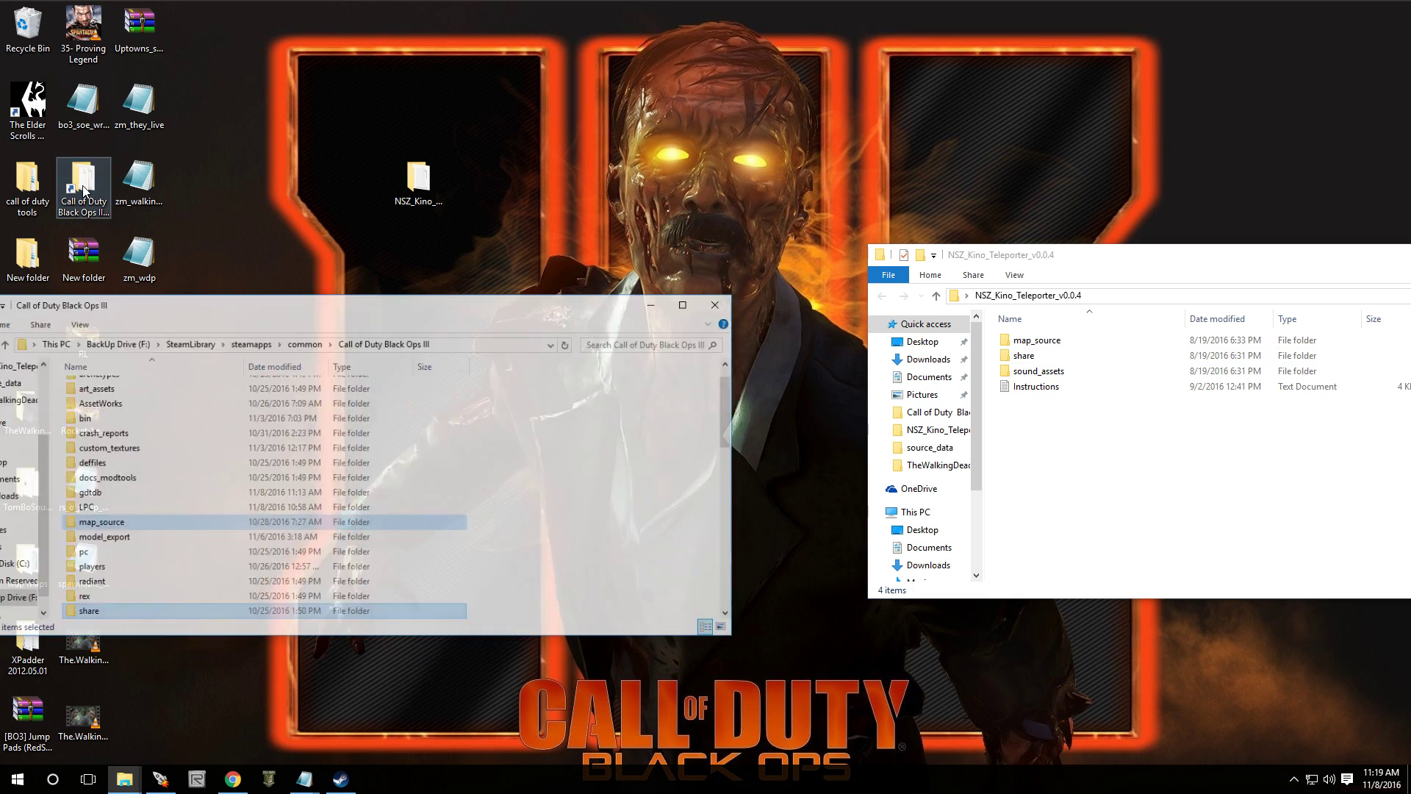
click(556, 439)
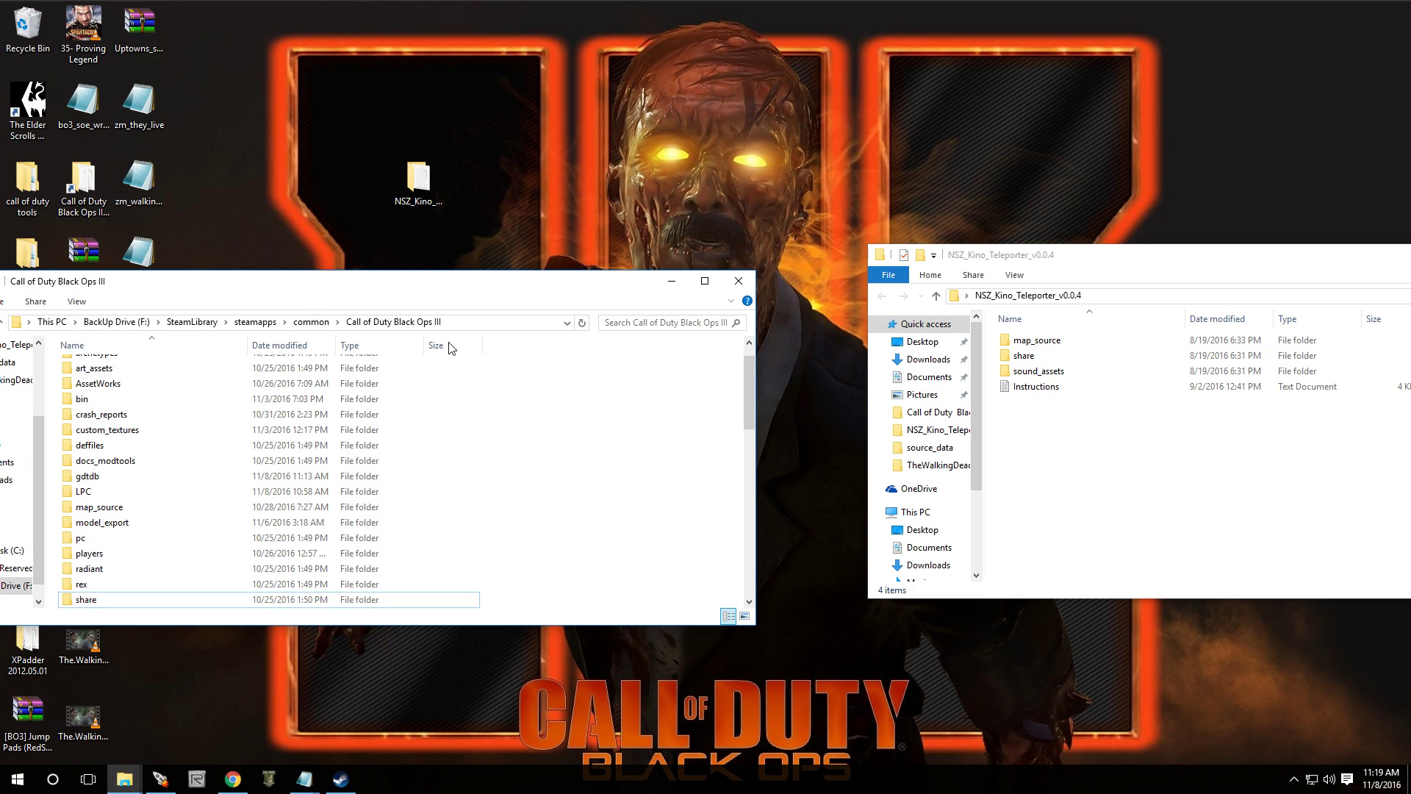
drag(334, 298, 419, 170)
drag(1076, 261, 1090, 165)
Copy map_source, share, sound_assets and Instructions into the Call of Duty Black Ops III folder, and close that folder.
drag(1023, 345, 728, 364)
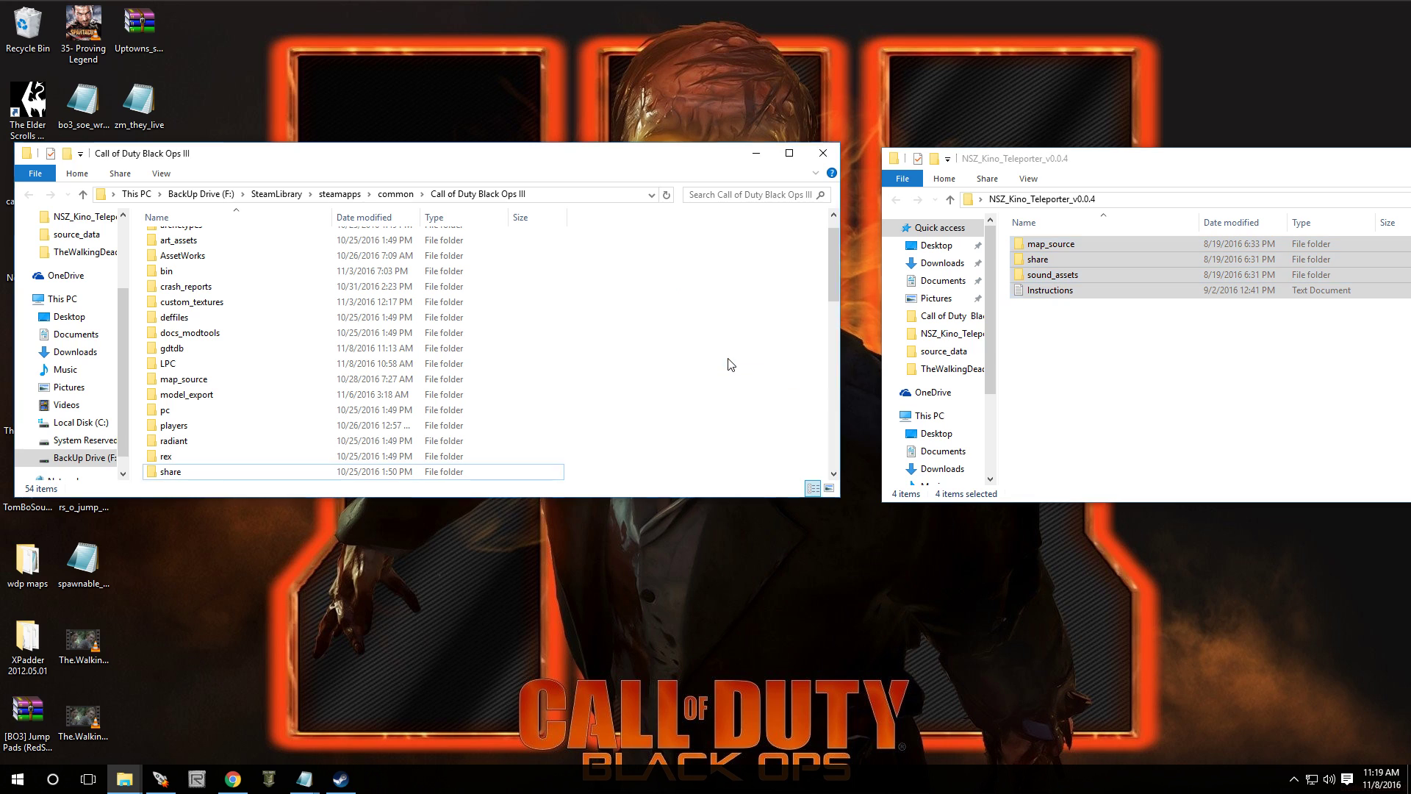
click(707, 271)
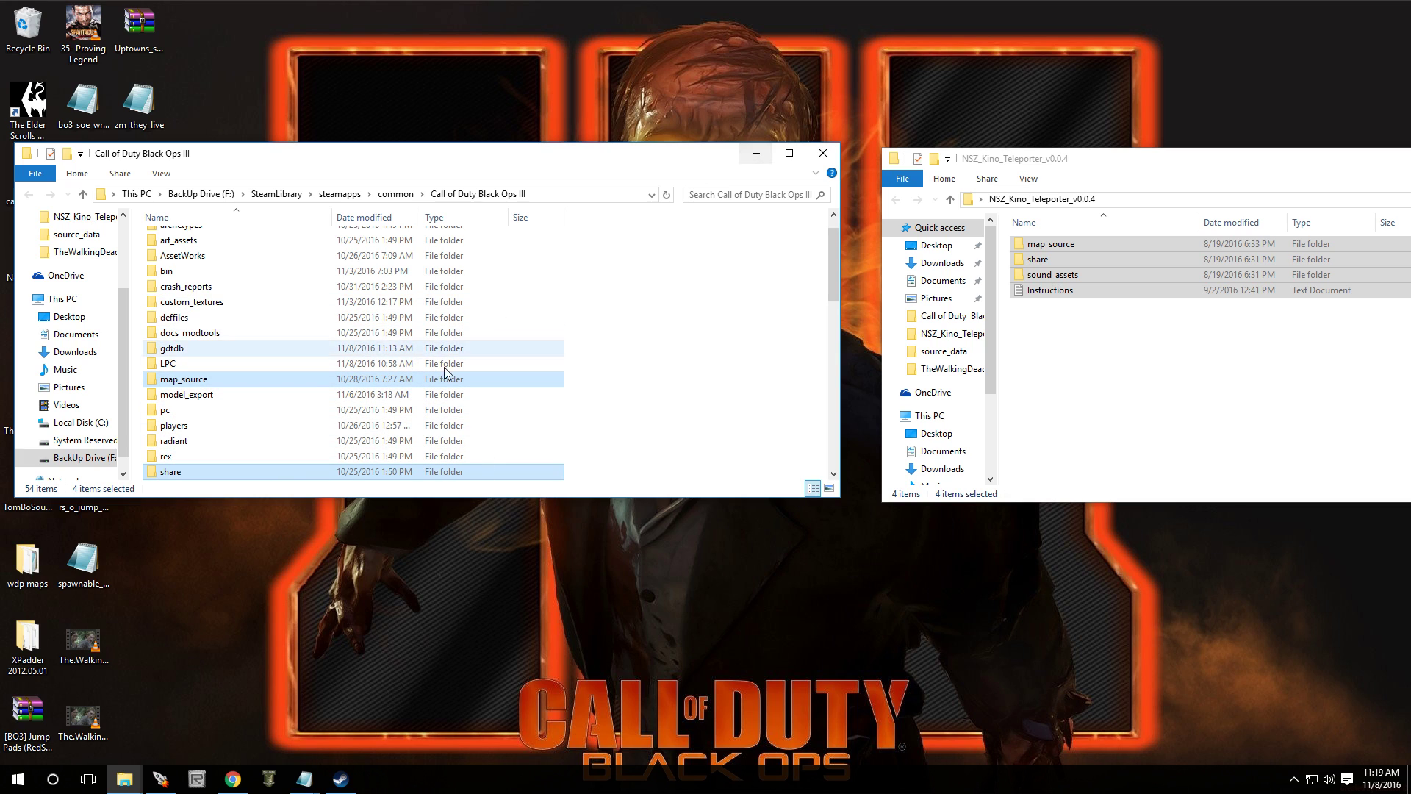
click(823, 153)
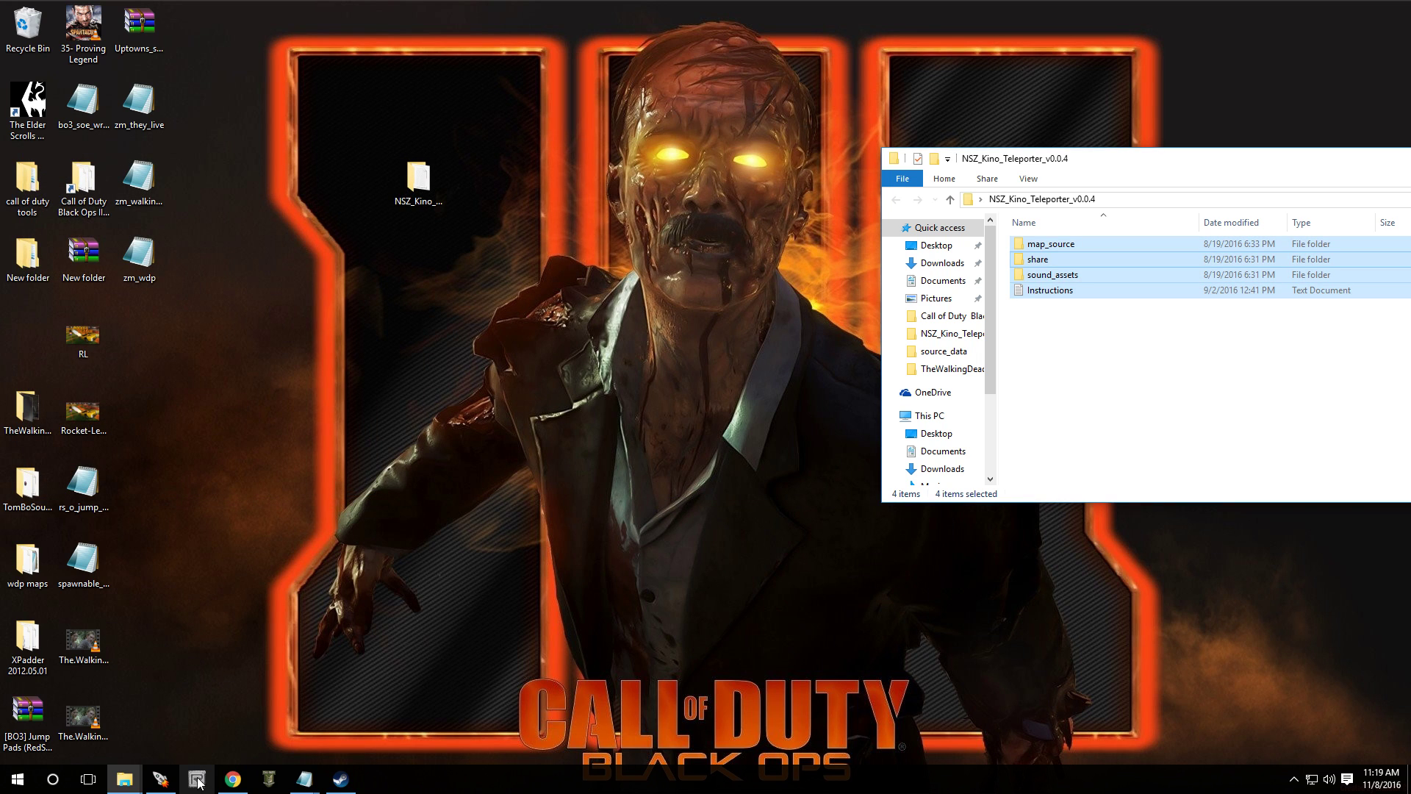
Switch to the Black Ops III Mod Tools Launcher and create a new map named zm_teleporters from the ZM Mod Level template.
click(160, 778)
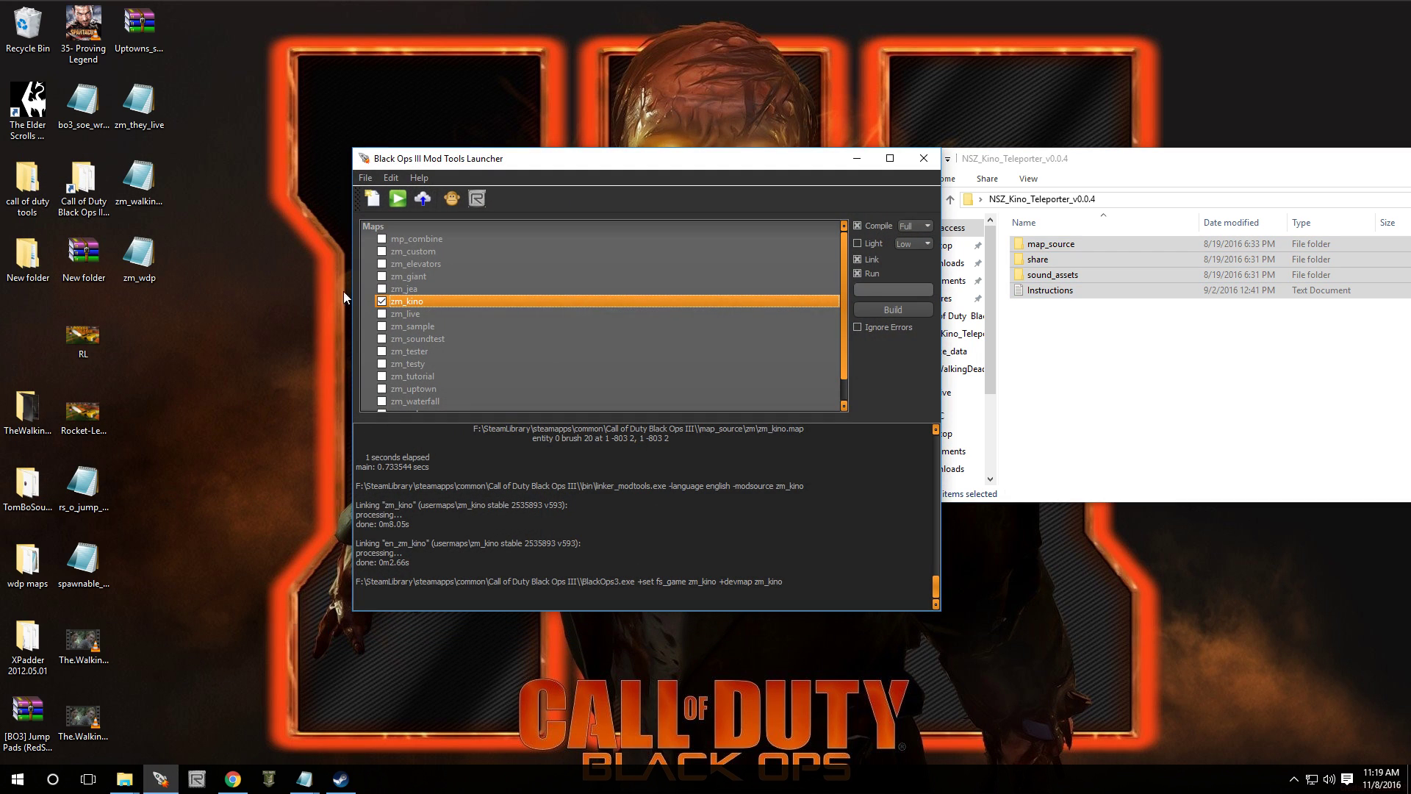
click(365, 178)
click(374, 197)
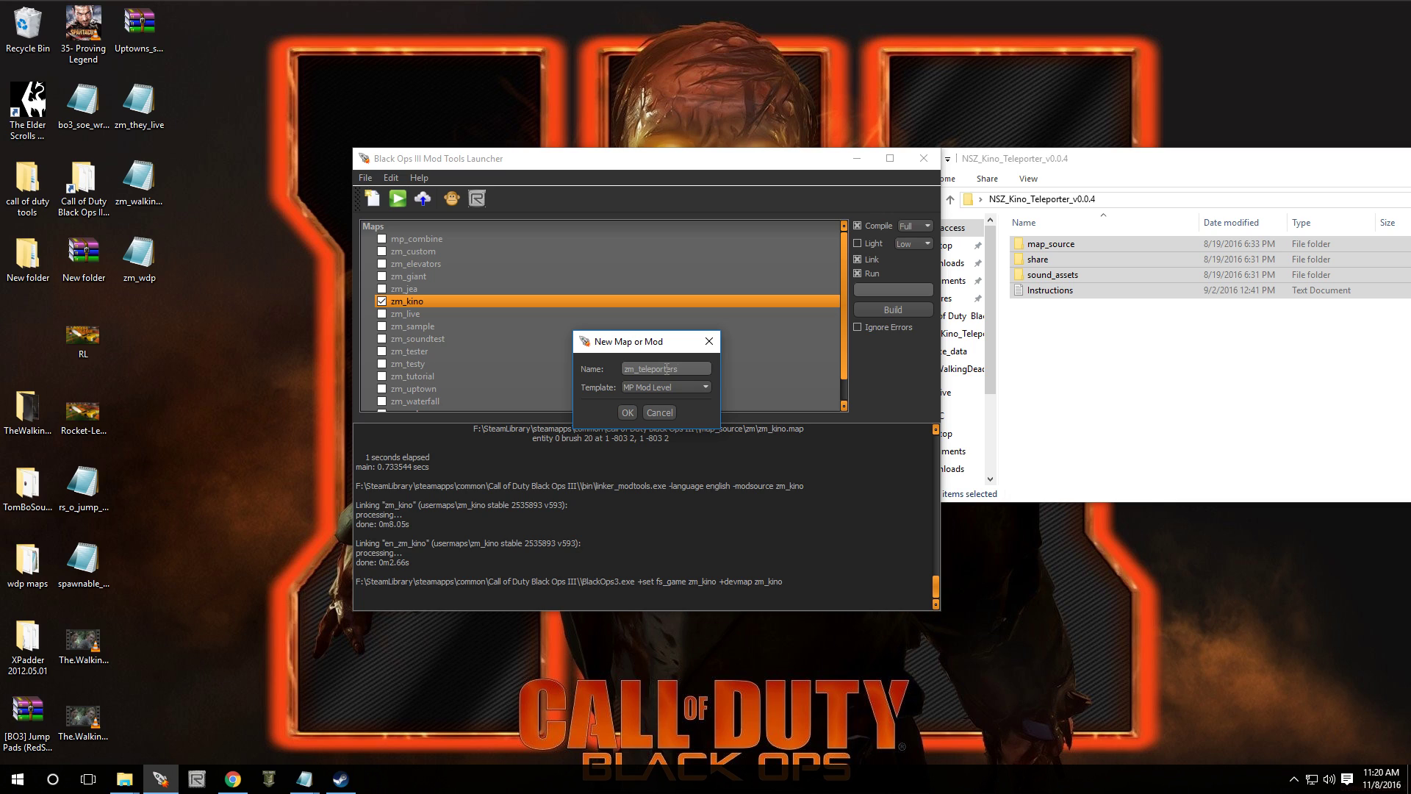
click(681, 388)
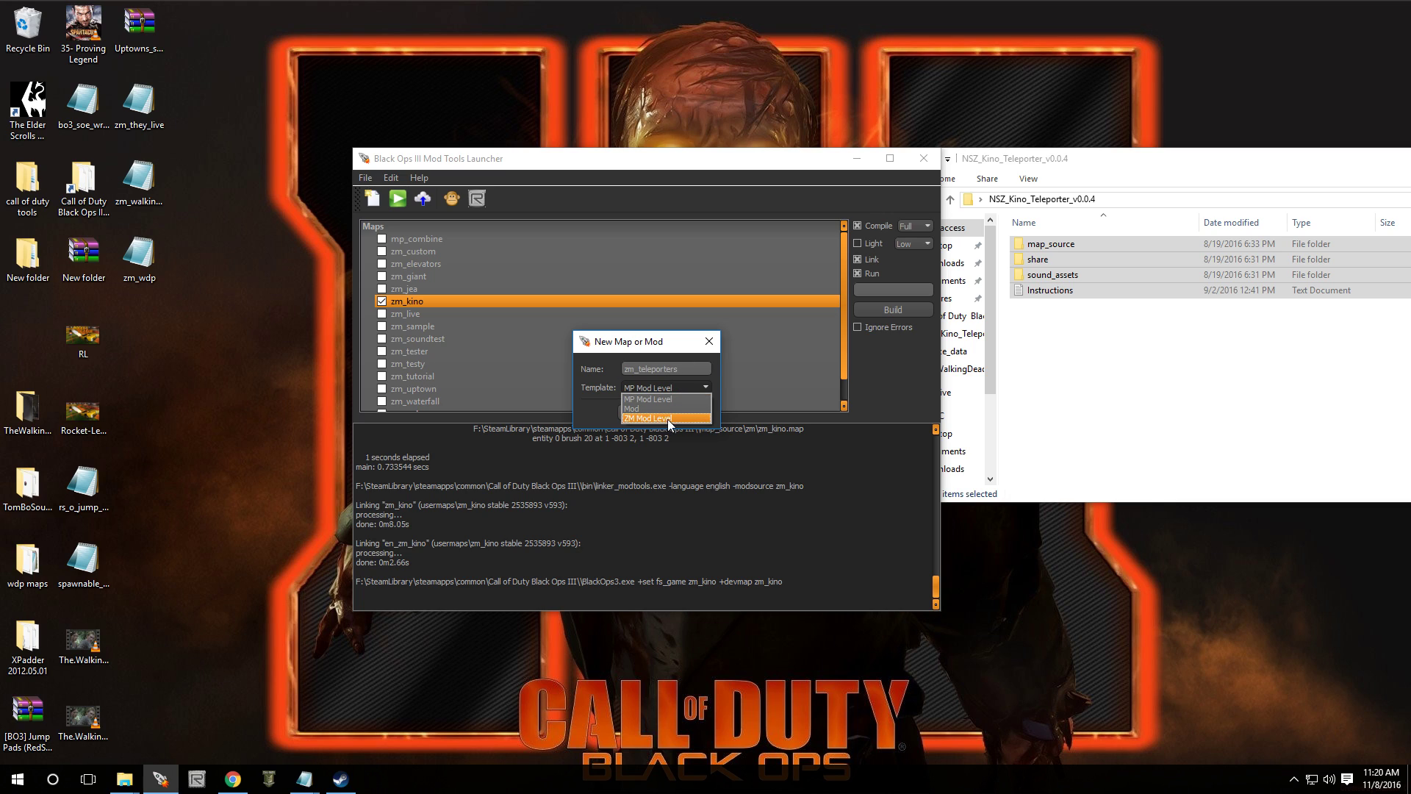
click(660, 417)
click(624, 415)
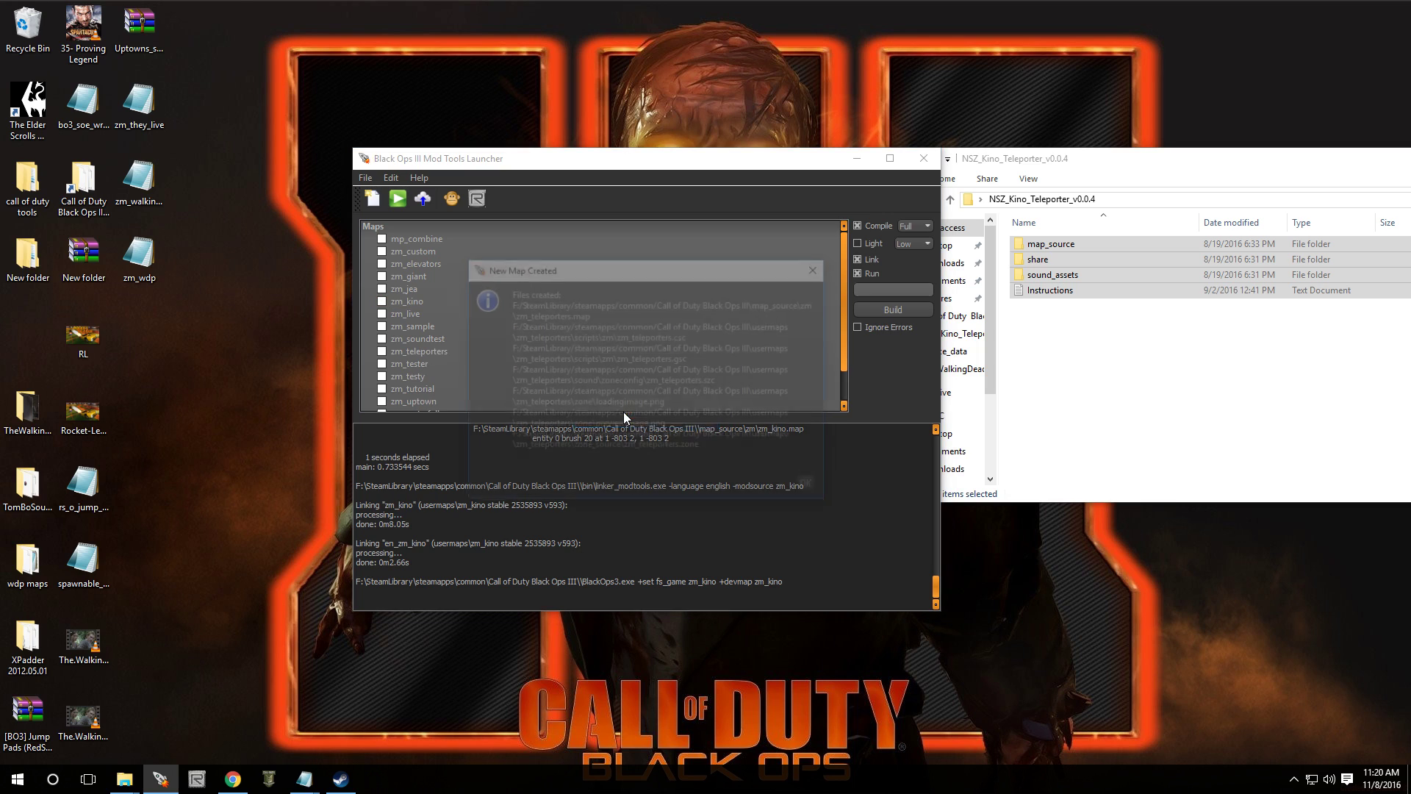
click(811, 487)
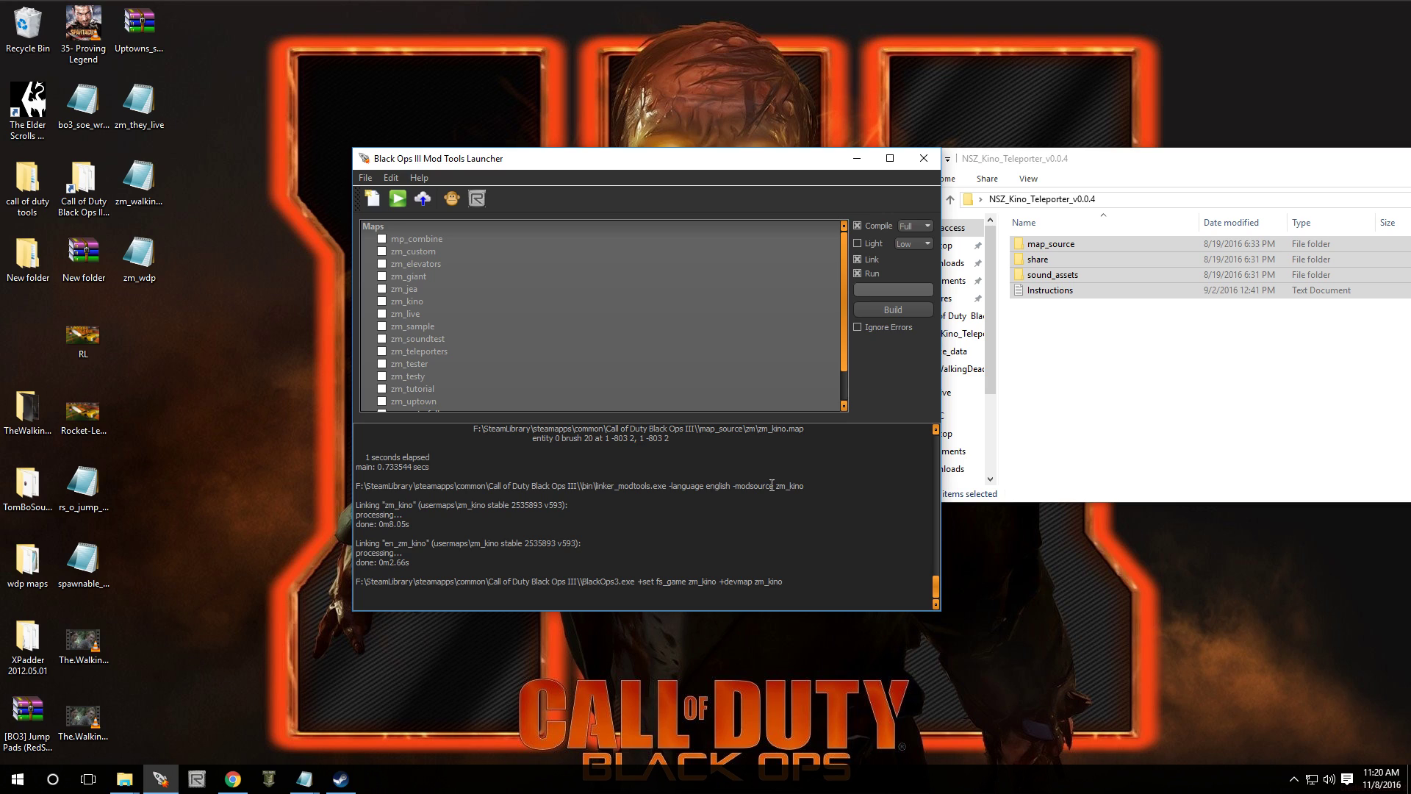
Tick zm_teleporters in the map list and open that map in Radiant.
scroll(497, 327, down, 1)
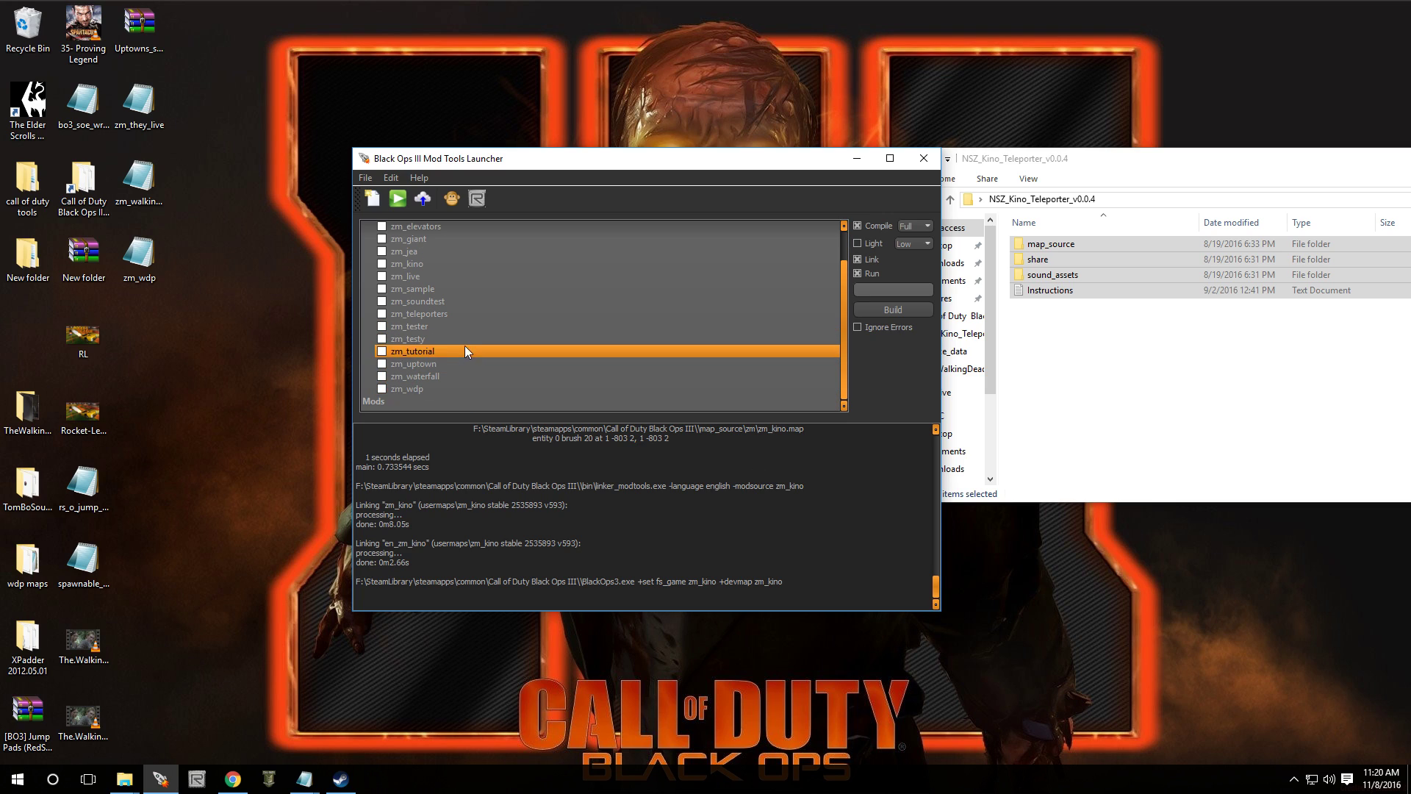
right_click(459, 312)
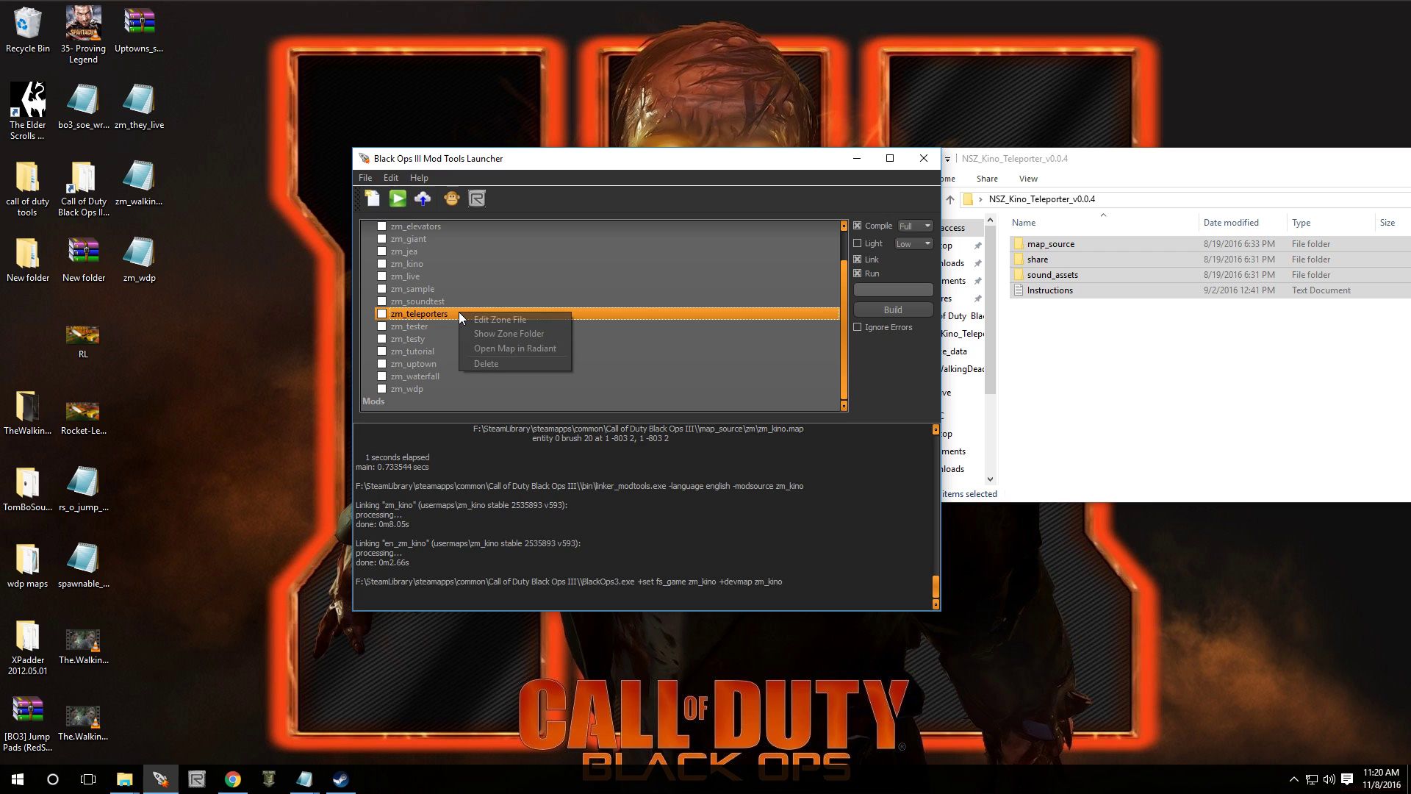
click(381, 314)
right_click(465, 315)
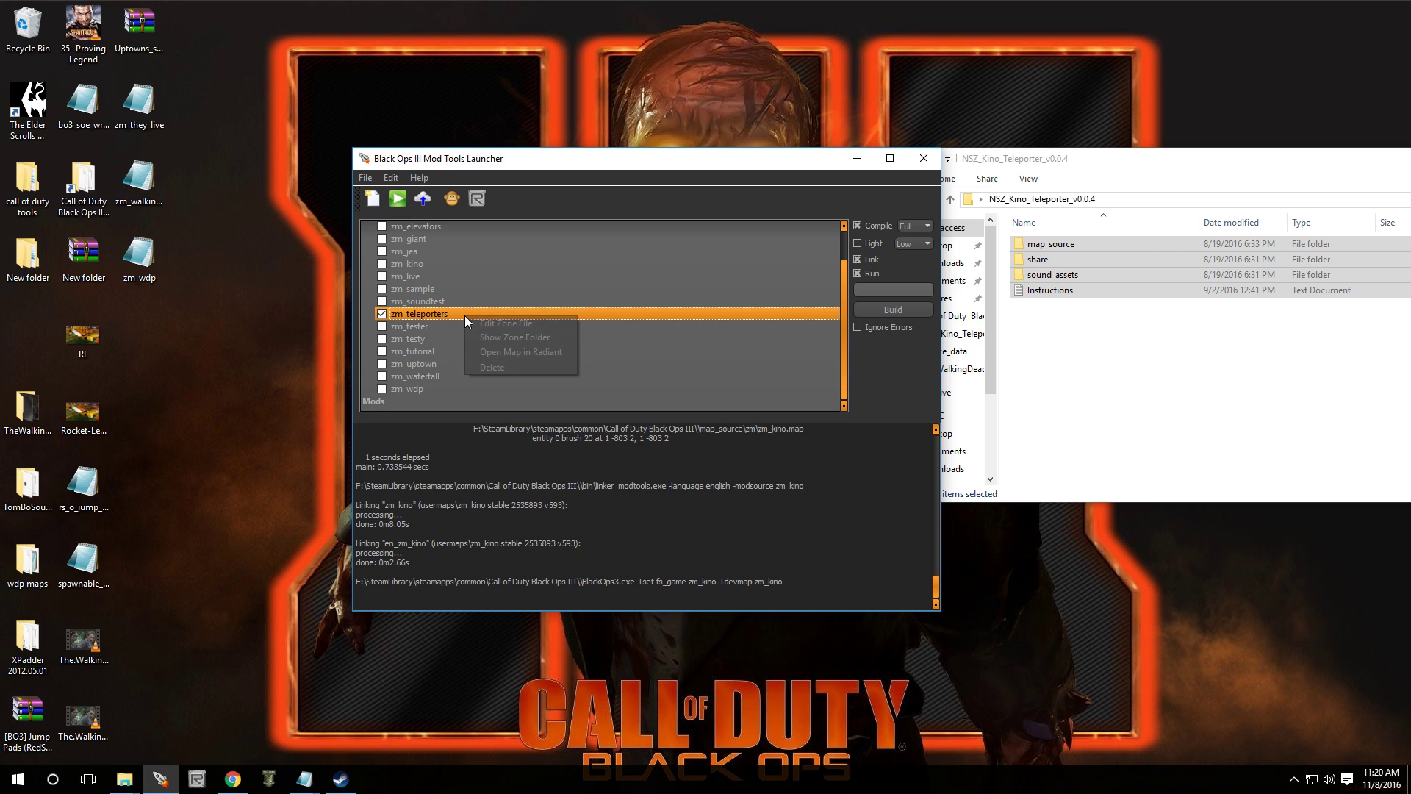
click(501, 348)
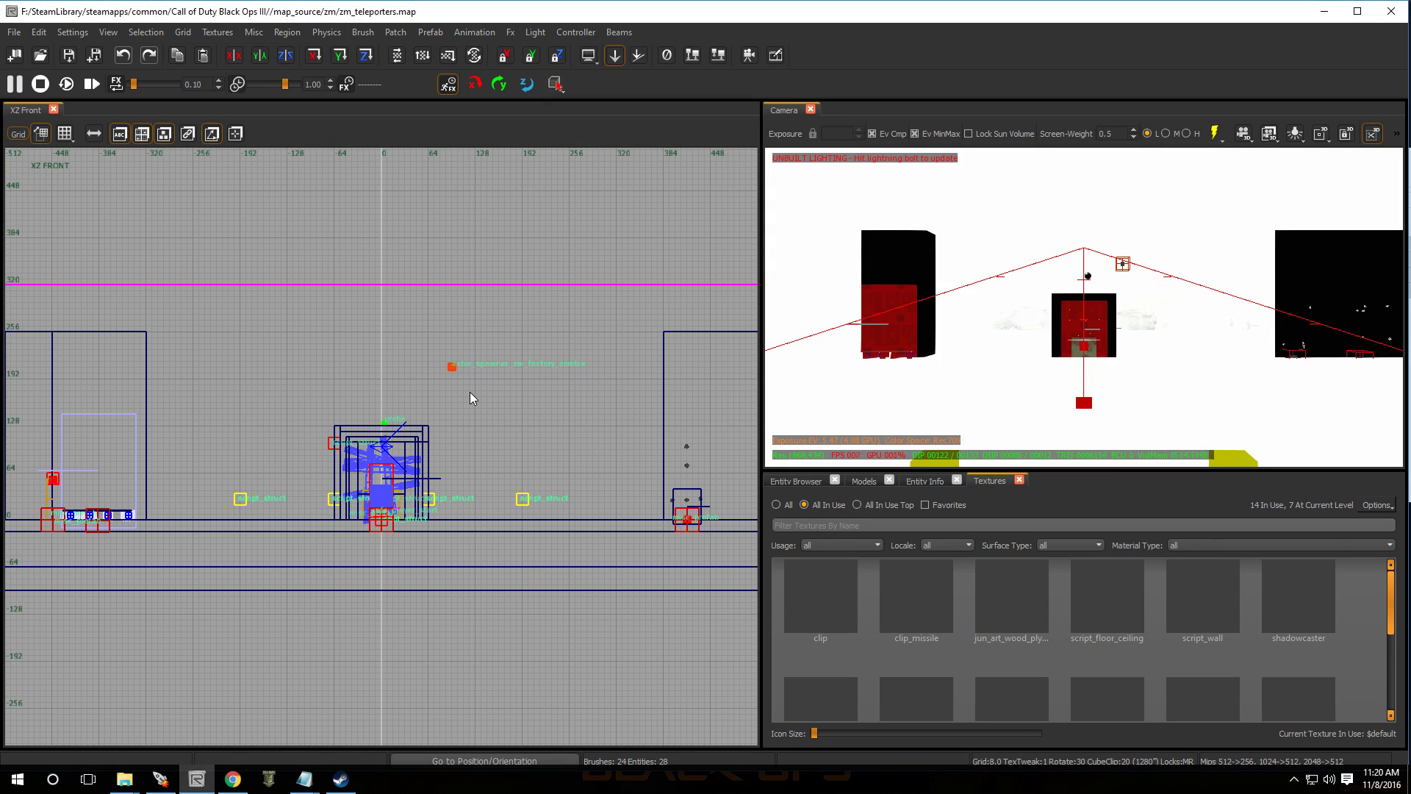
Insert a misc_prefab using black_box_spawns.map from the _NSZ/Kino_Teleporter prefab folder.
right_drag(469, 390, 490, 340)
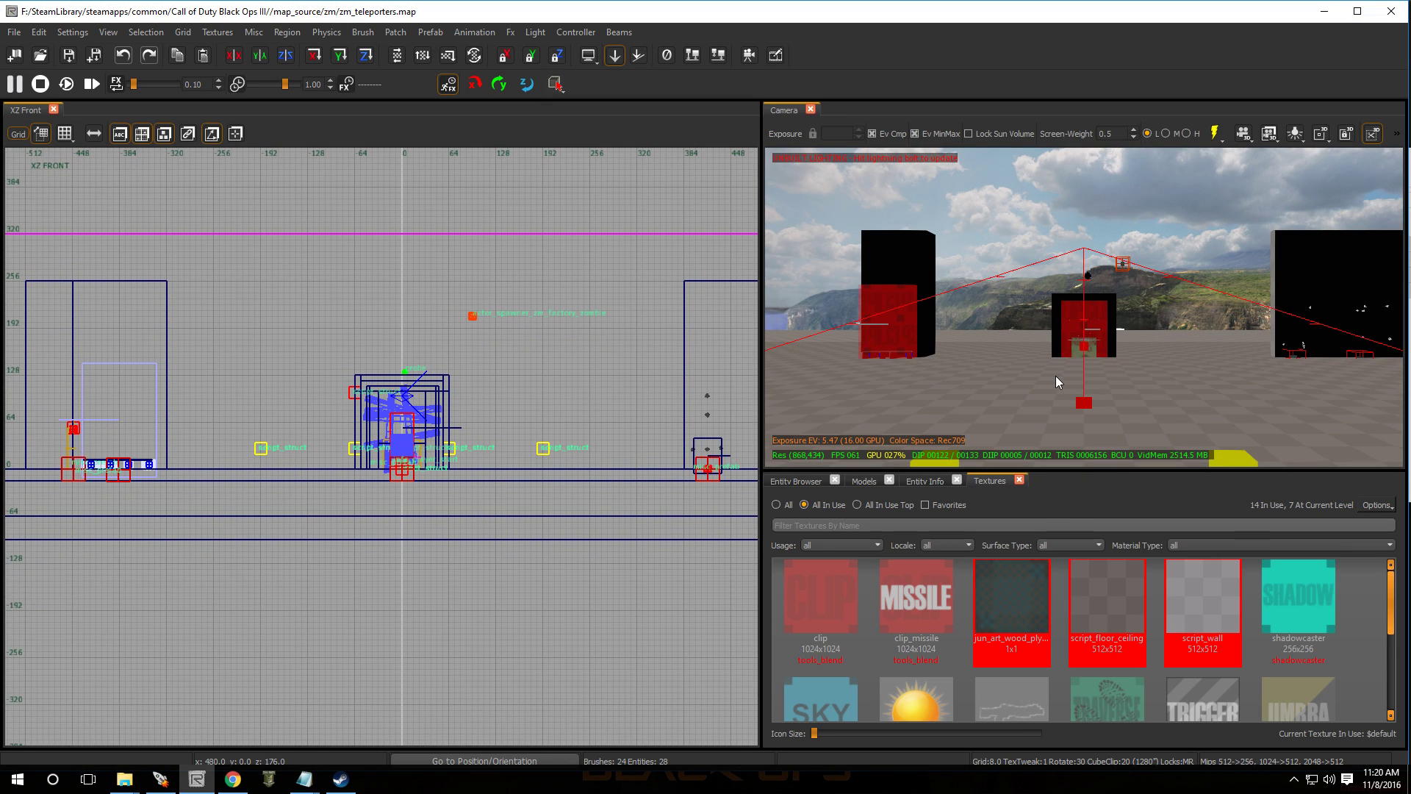
scroll(1056, 377, down, 3)
scroll(1056, 376, up, 3)
right_drag(1056, 376, 1021, 342)
right_click(505, 351)
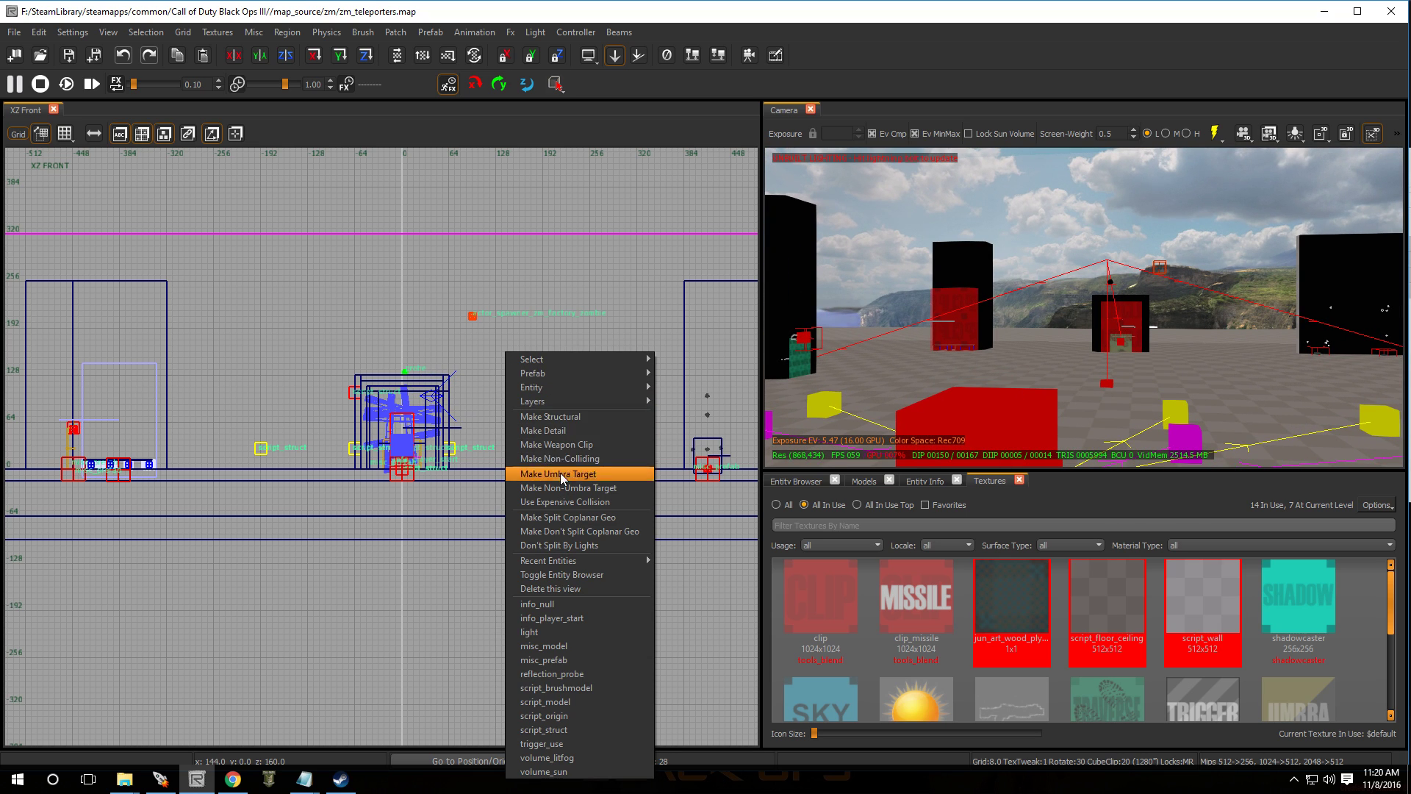
click(556, 659)
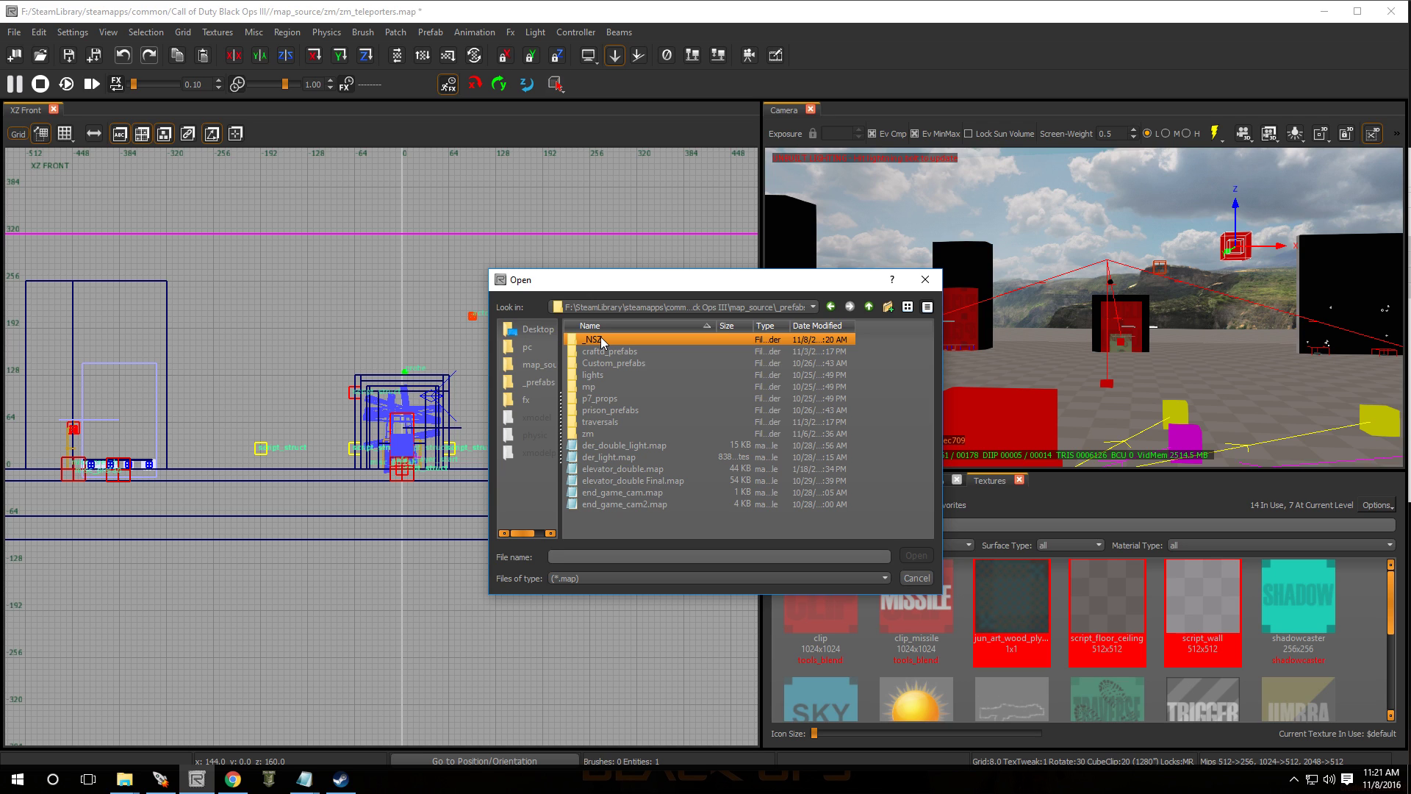
drag(644, 285, 982, 439)
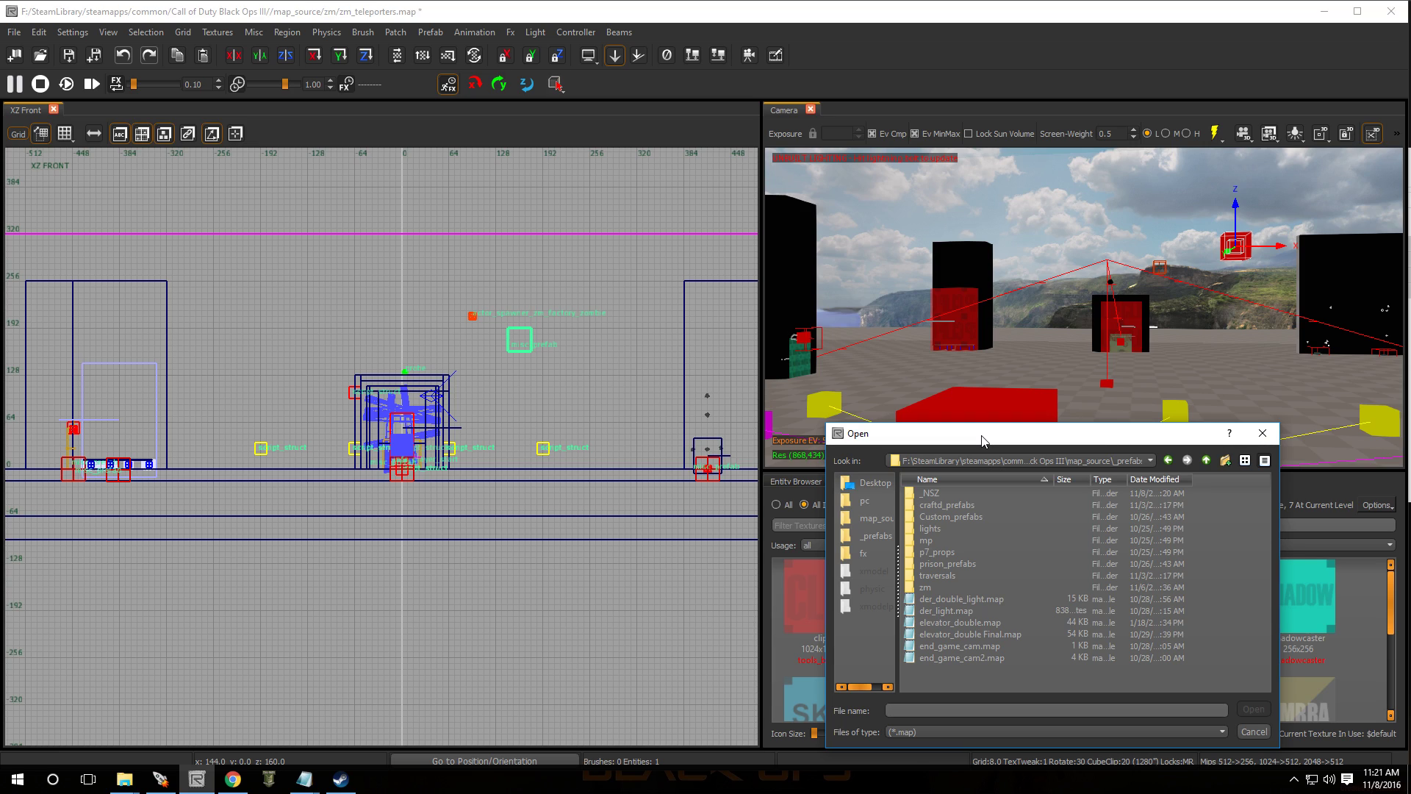
click(934, 498)
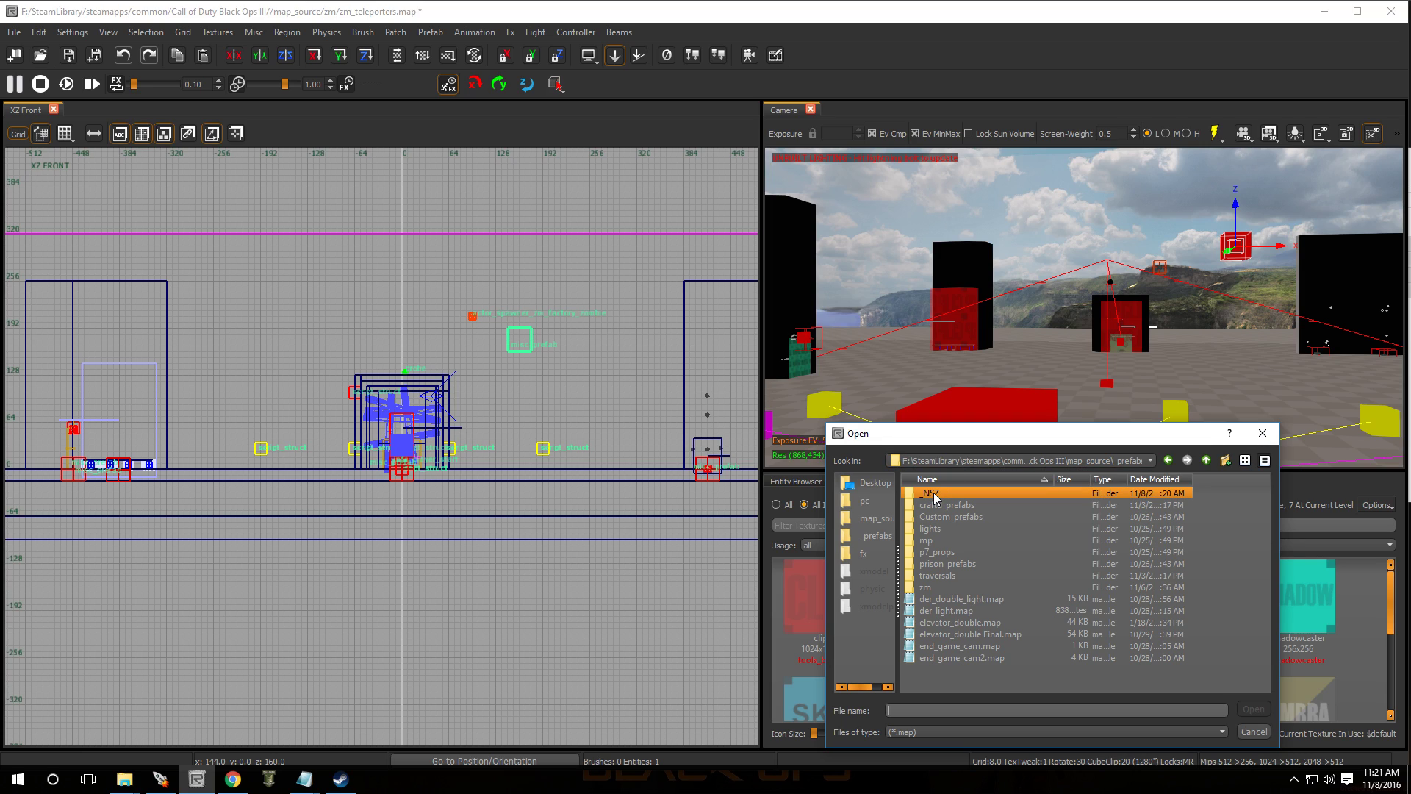
double_click(933, 498)
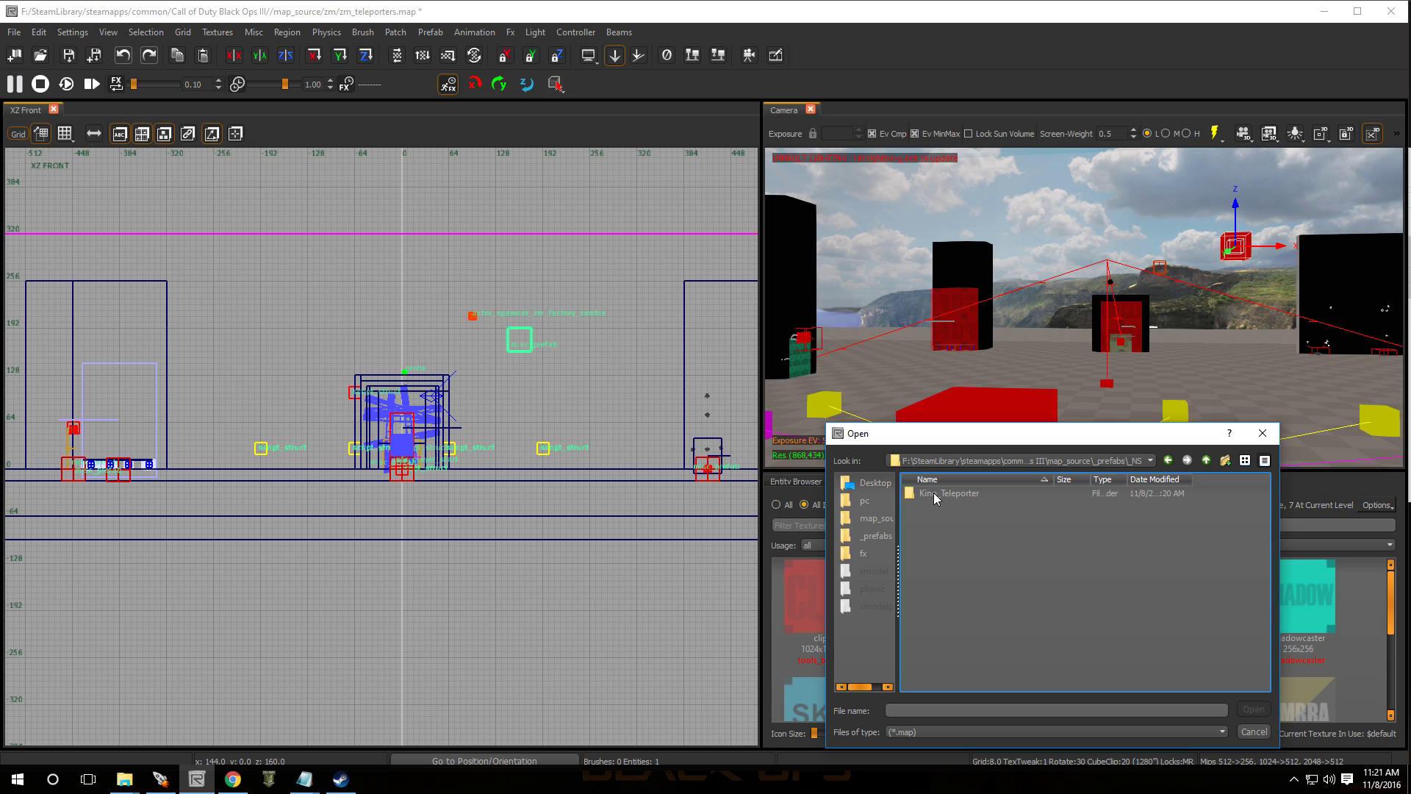
click(945, 499)
double_click(948, 496)
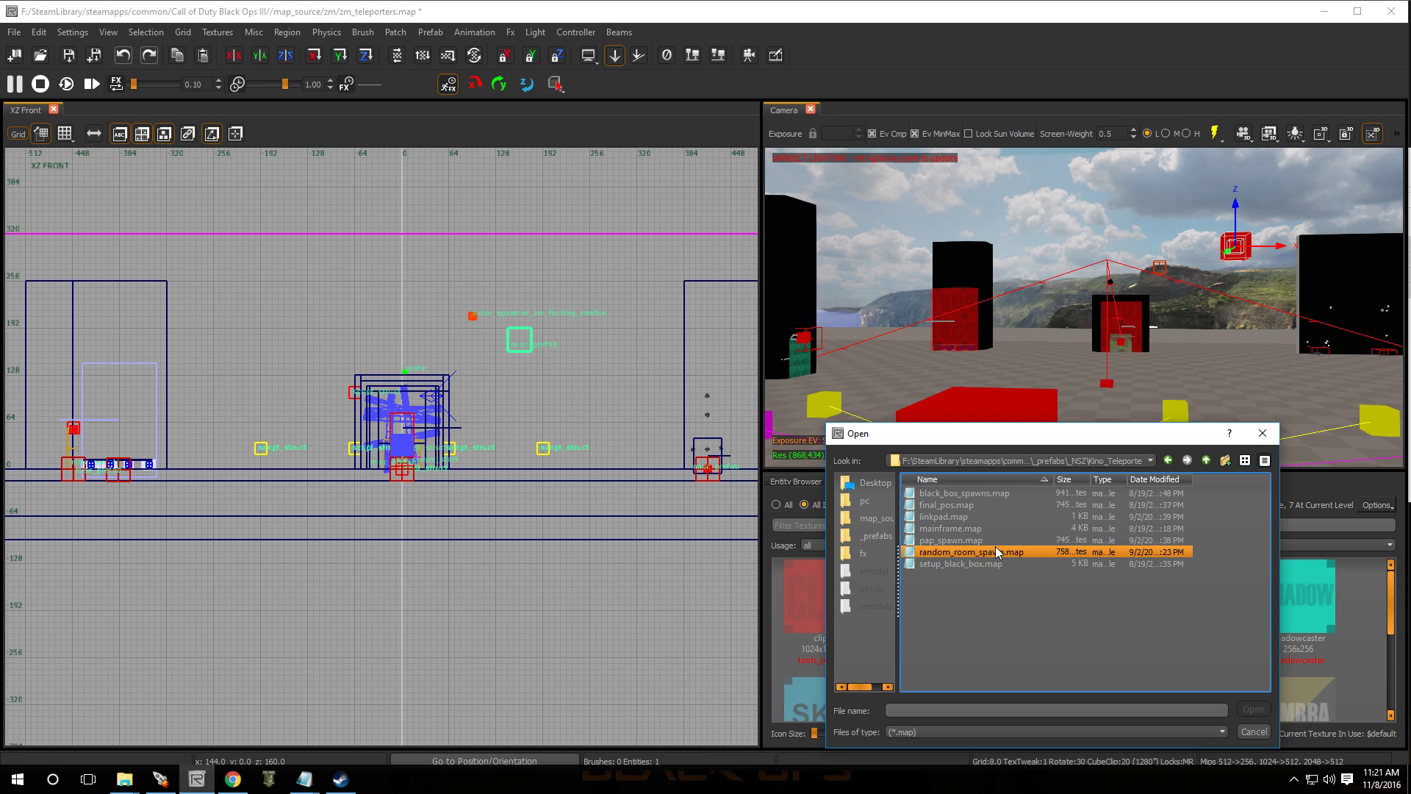
double_click(973, 492)
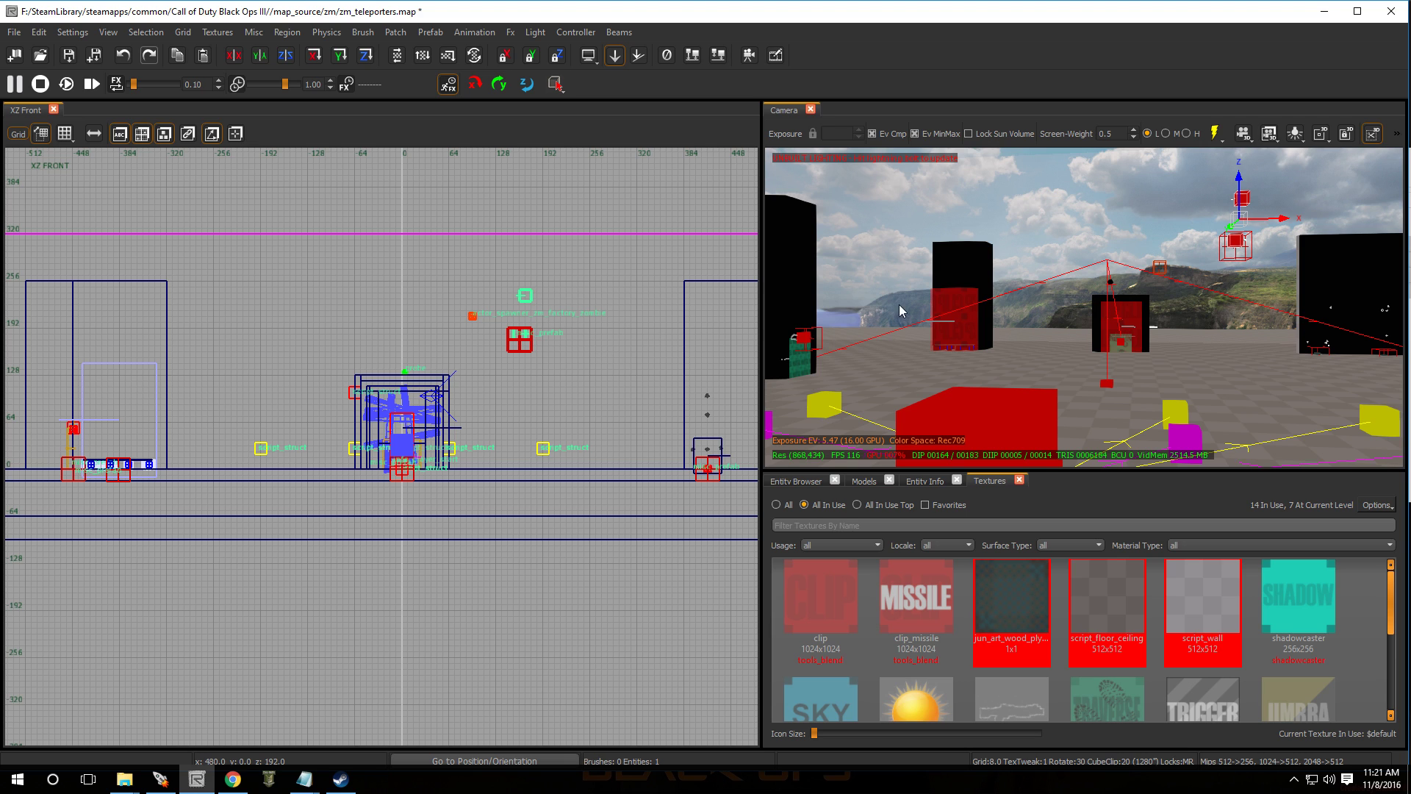
Move the black_box_spawns prefab down and toward the barricaded doorway, to X 48, Y 24, Z 60, and deselect it.
right_drag(1229, 313, 1228, 313)
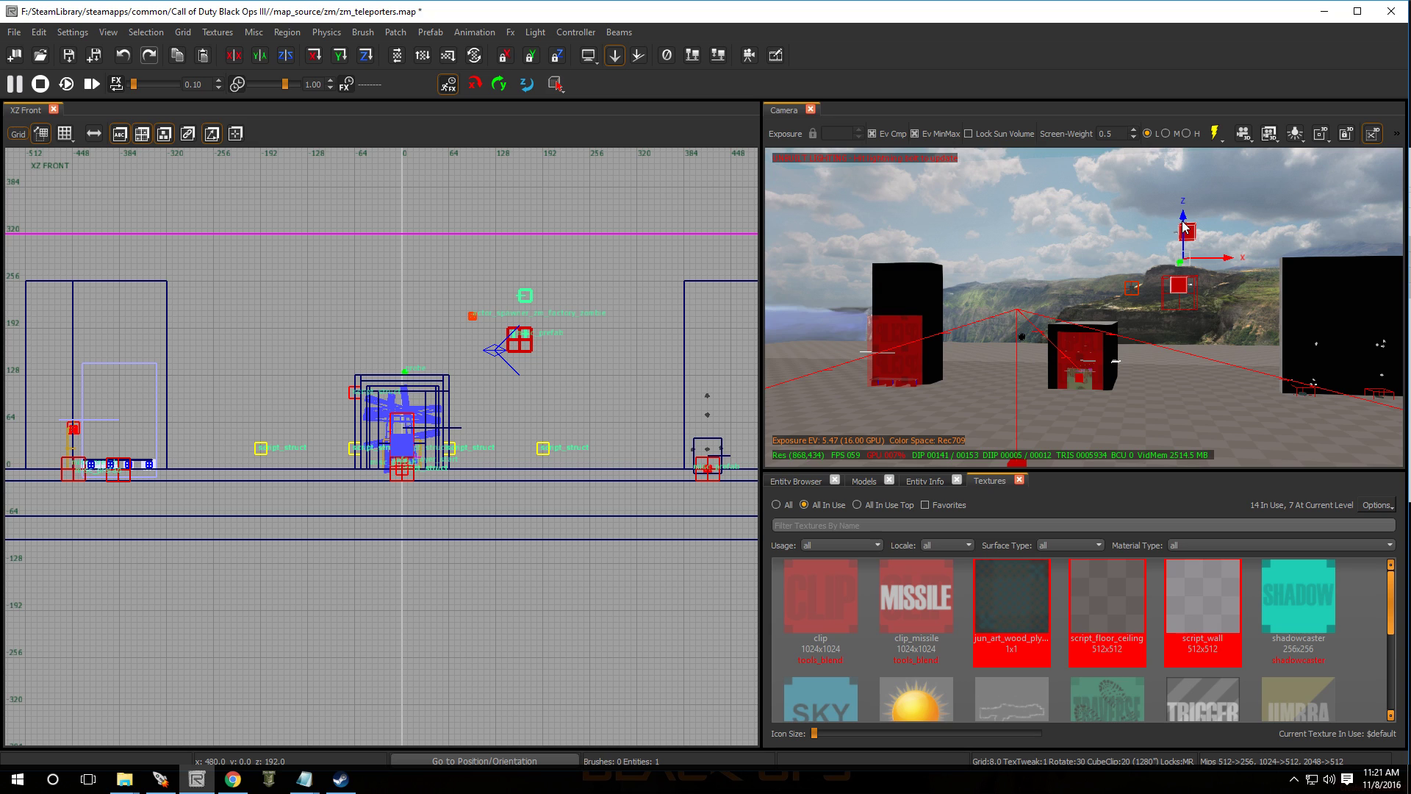
drag(1184, 221, 1094, 381)
right_drag(1157, 399, 1157, 399)
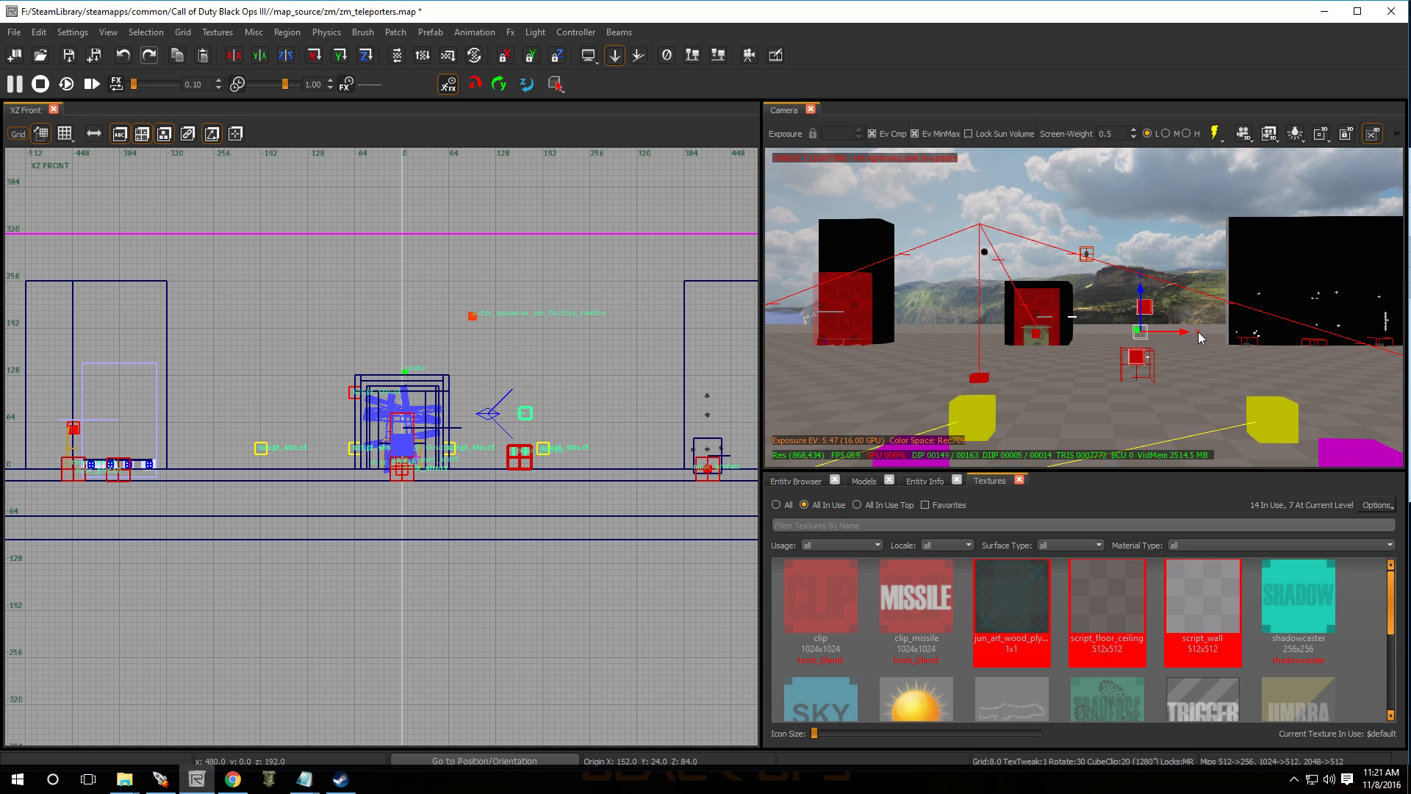
drag(1184, 334, 1078, 342)
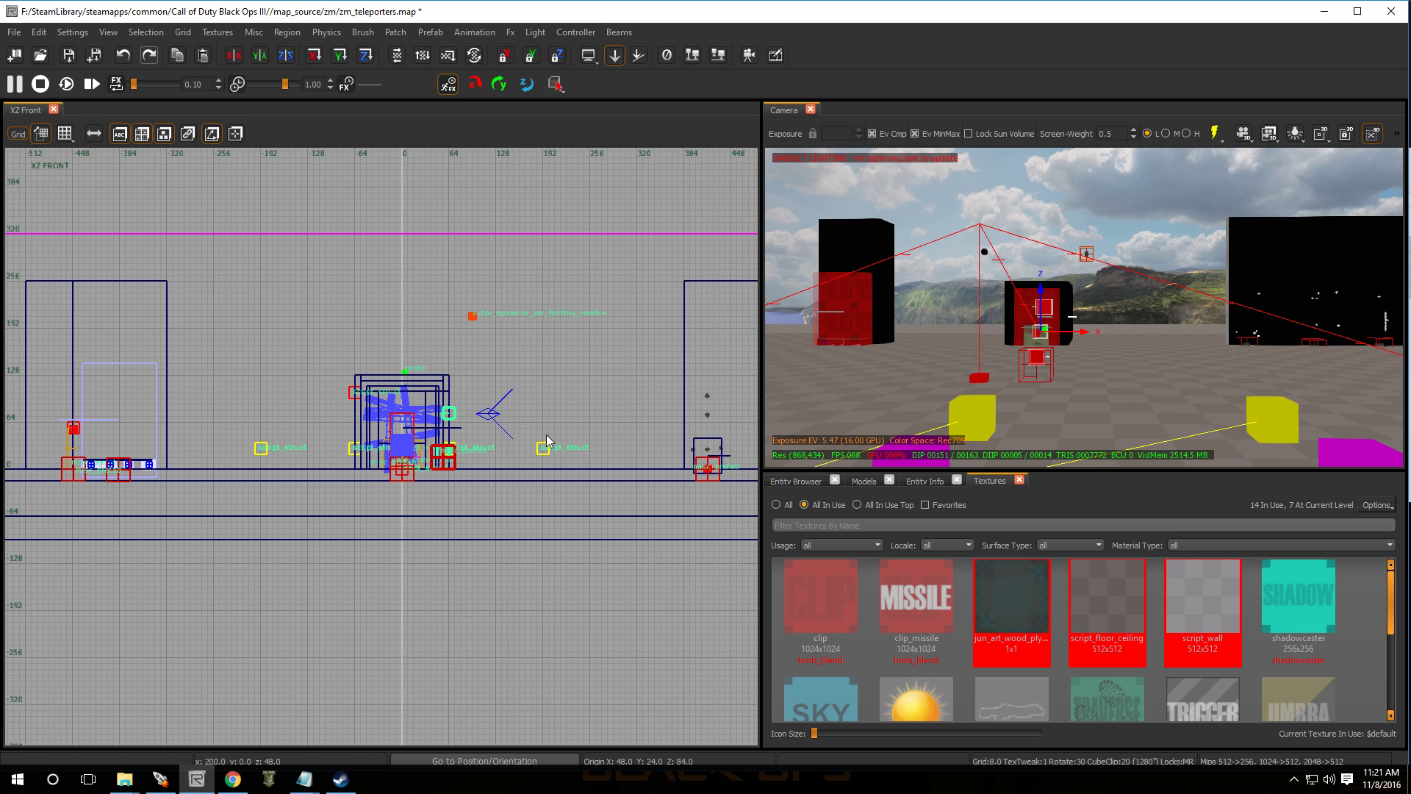
scroll(476, 437, up, 5)
drag(397, 365, 388, 421)
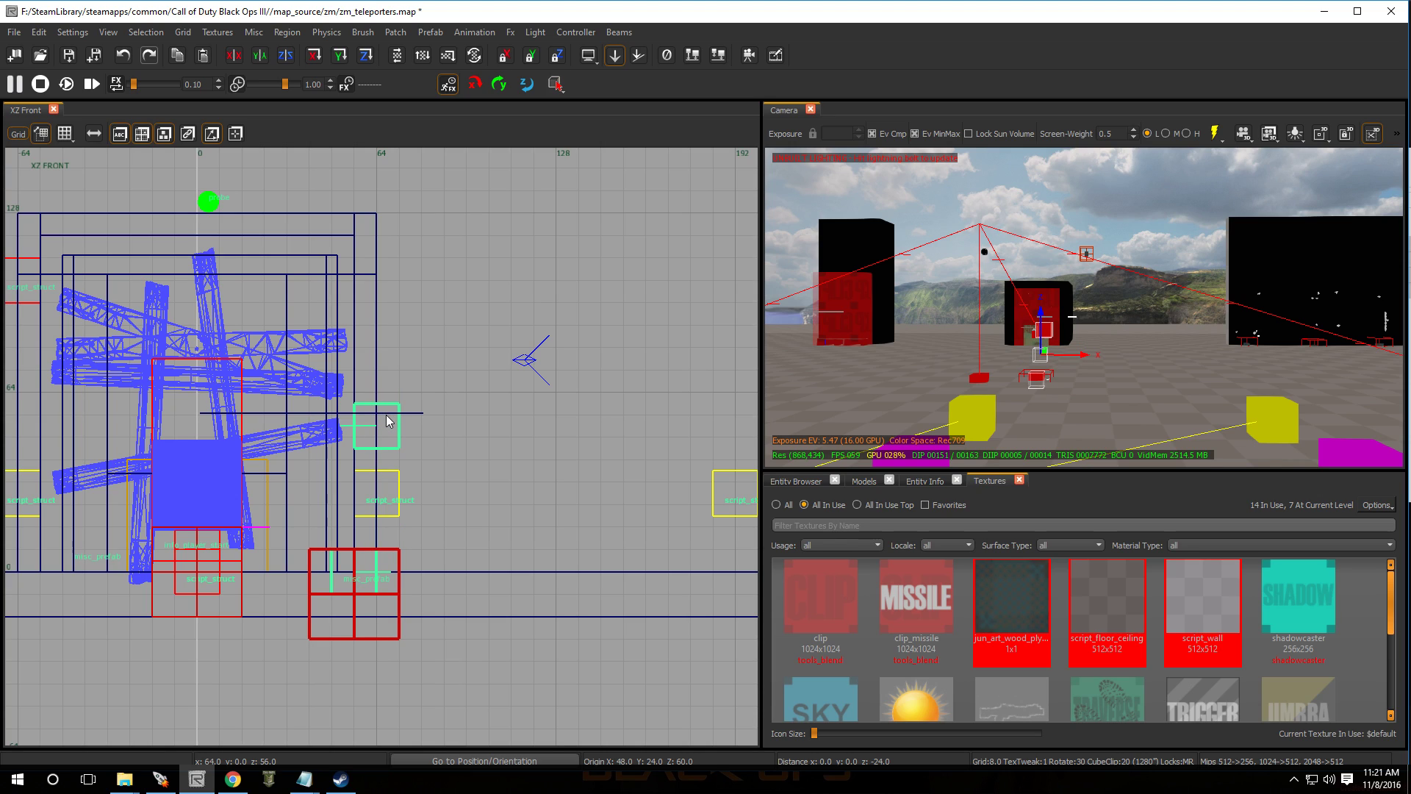
key(Escape)
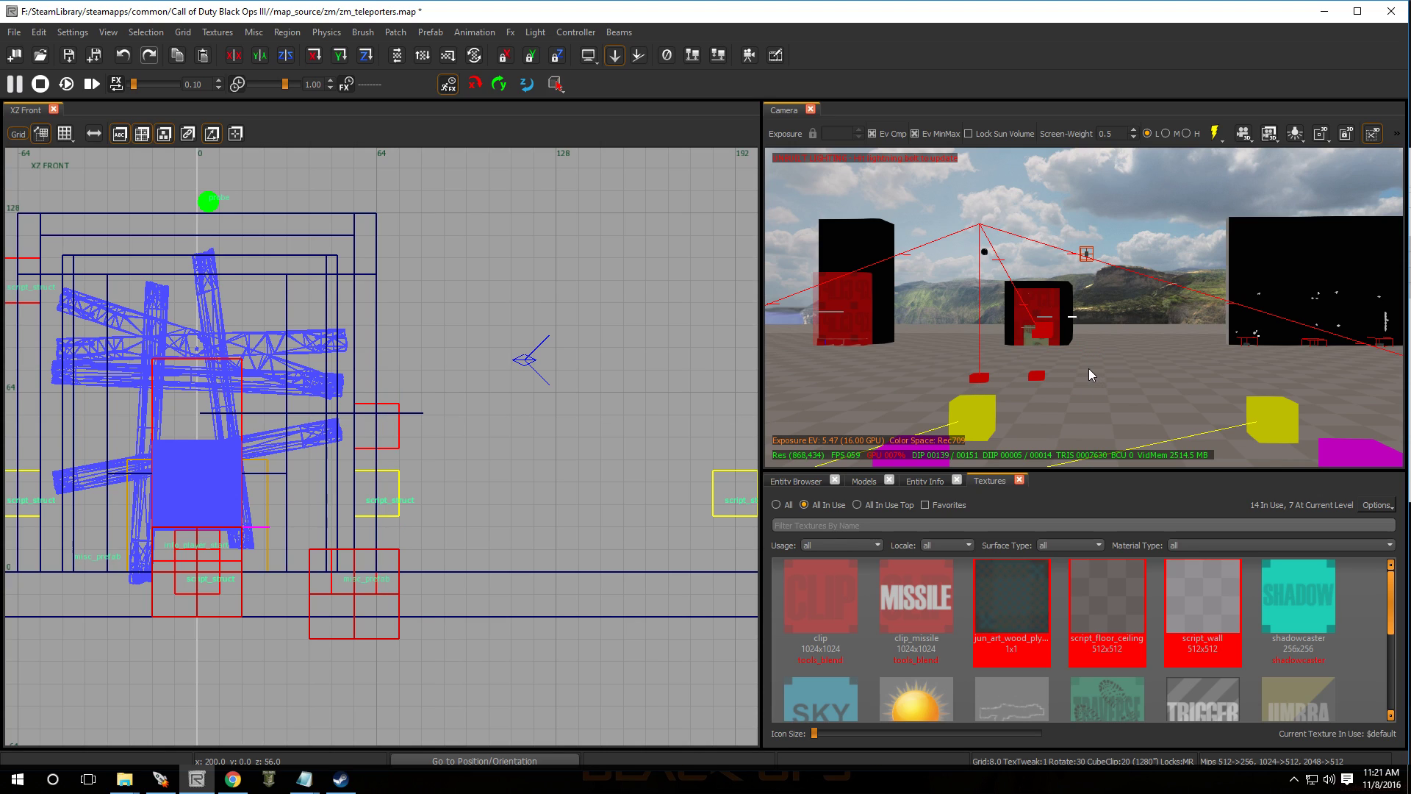
Insert a second misc_prefab using final_pos.map from the Kino_Teleporter prefab folder.
right_click(461, 455)
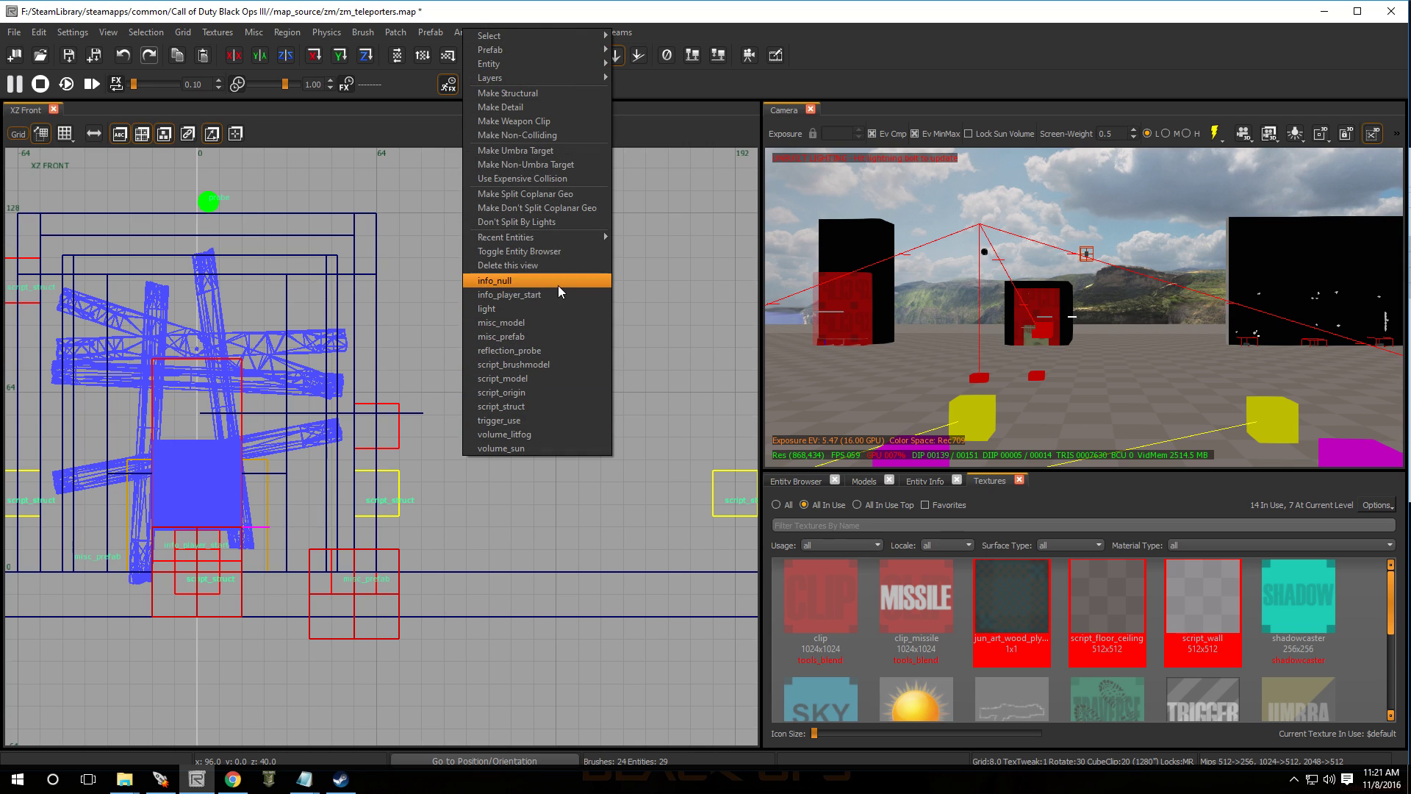
click(551, 336)
double_click(572, 339)
double_click(610, 338)
click(609, 353)
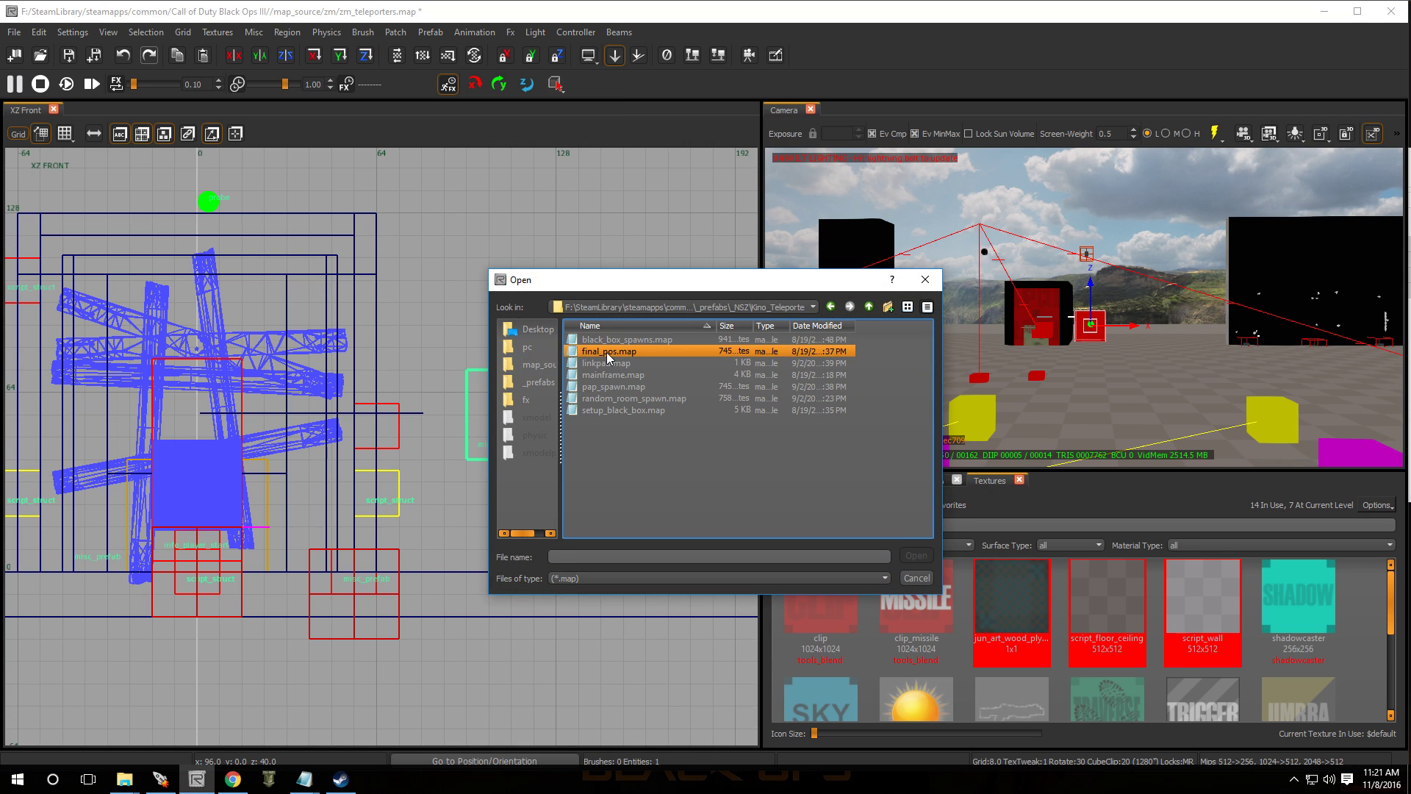
double_click(607, 353)
Move the final_pos prefab in the top view to between the two structures at the map's back, lower it to the floor and deselect it.
scroll(559, 409, down, 2)
key(ctrl+Tab)
key(ctrl+Tab)
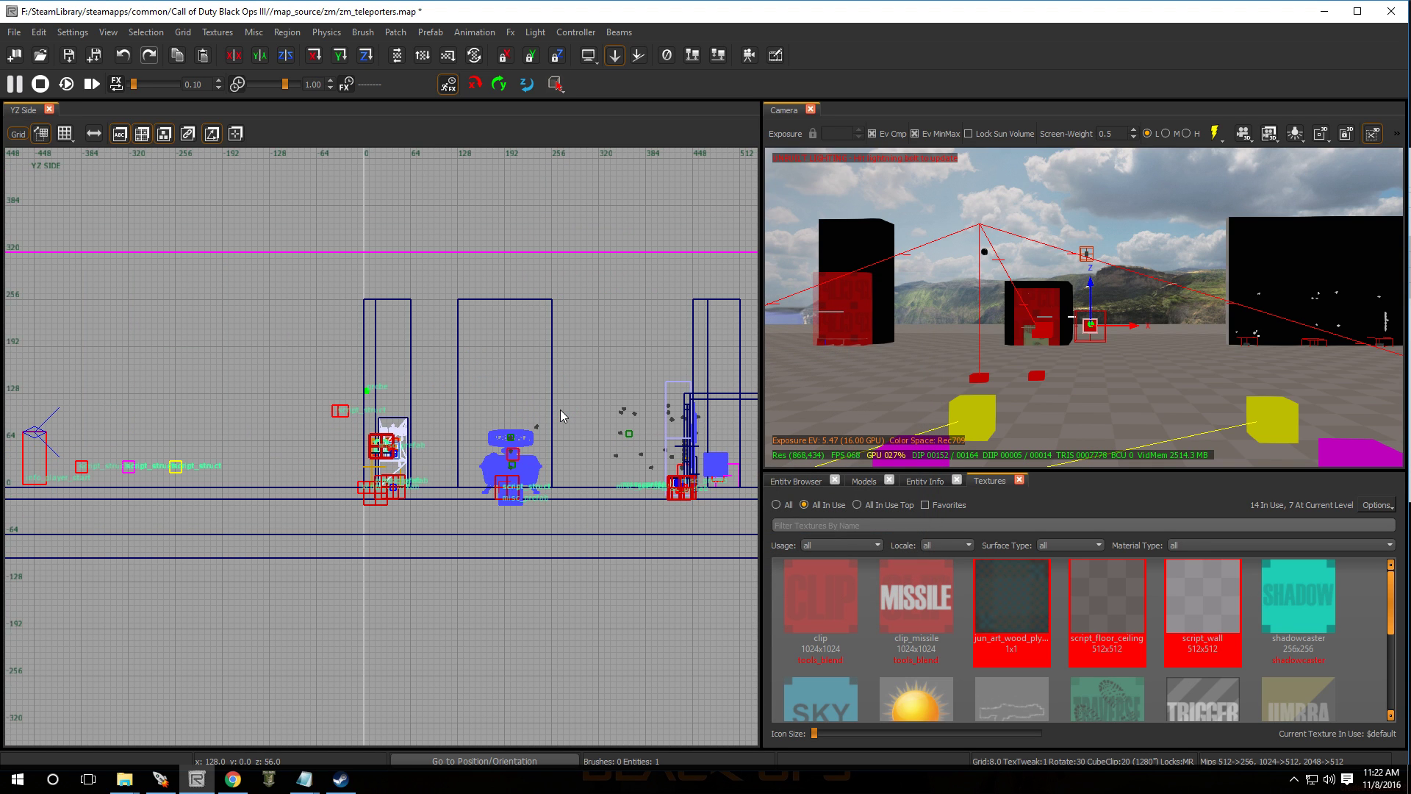
scroll(513, 453, down, 9)
scroll(511, 454, up, 4)
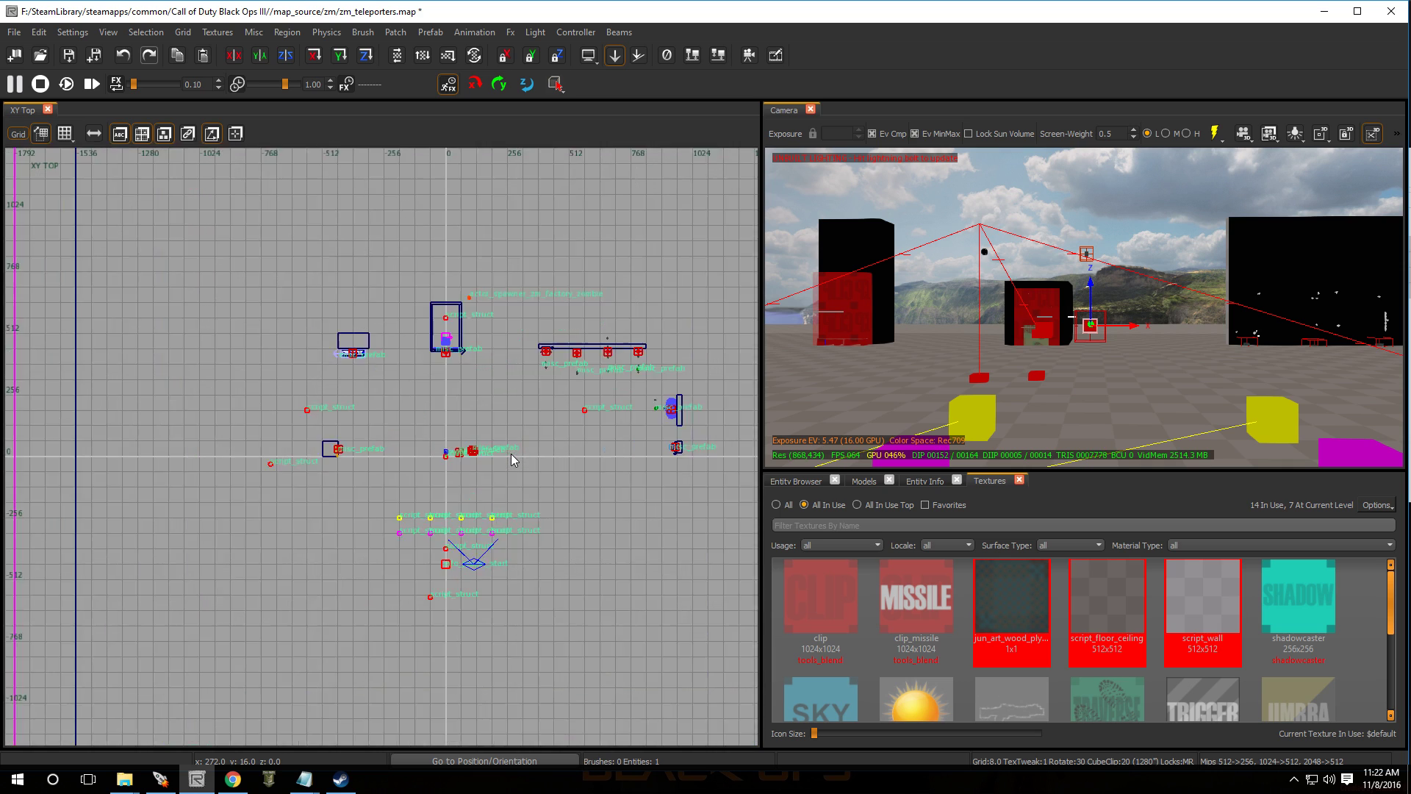
drag(467, 454, 380, 303)
right_drag(902, 346, 945, 350)
drag(1000, 294, 999, 427)
key(Escape)
right_drag(998, 421, 1043, 456)
Insert a misc_prefab using linkpad.map from the _NSZ/Kino_Teleporter prefab folder.
right_drag(478, 487, 478, 487)
right_click(478, 486)
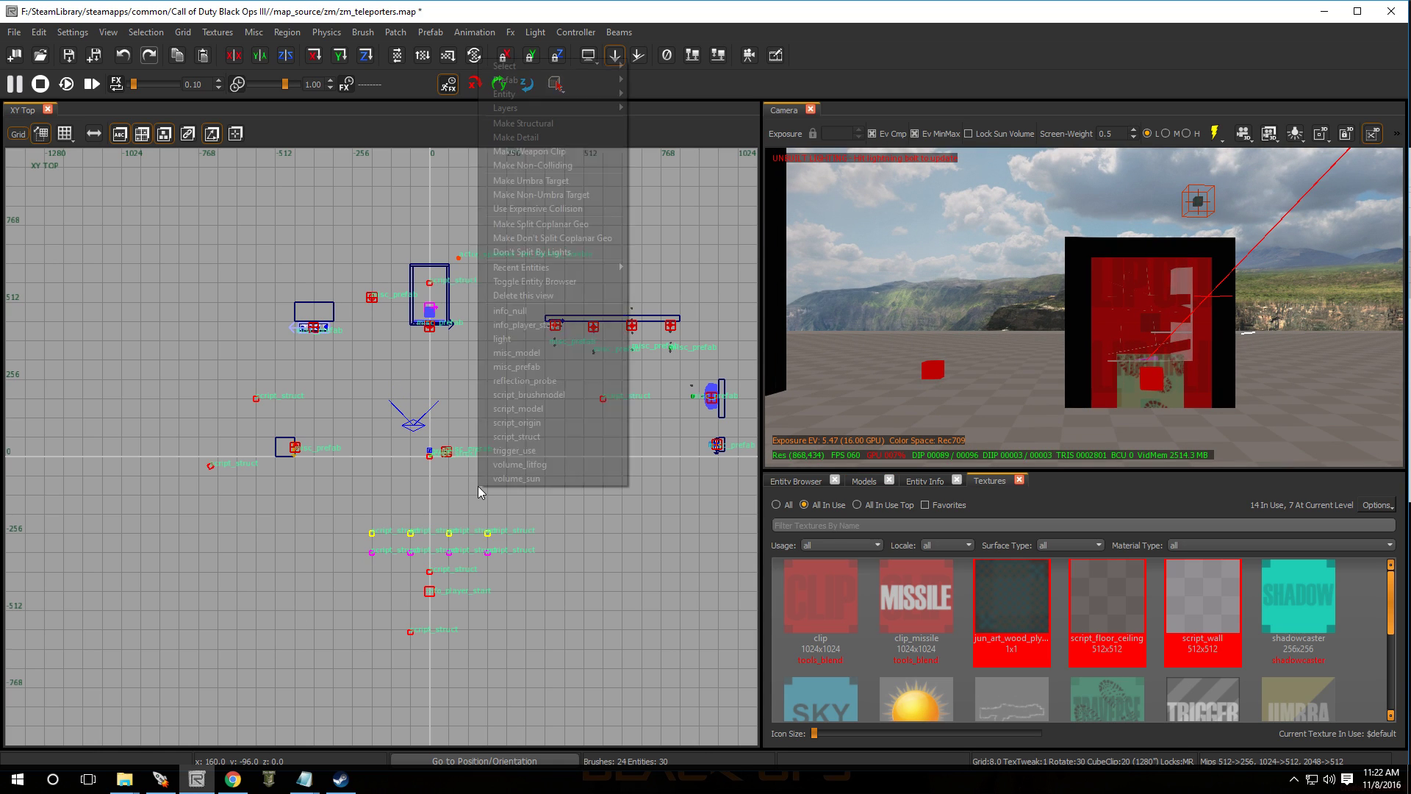
click(536, 367)
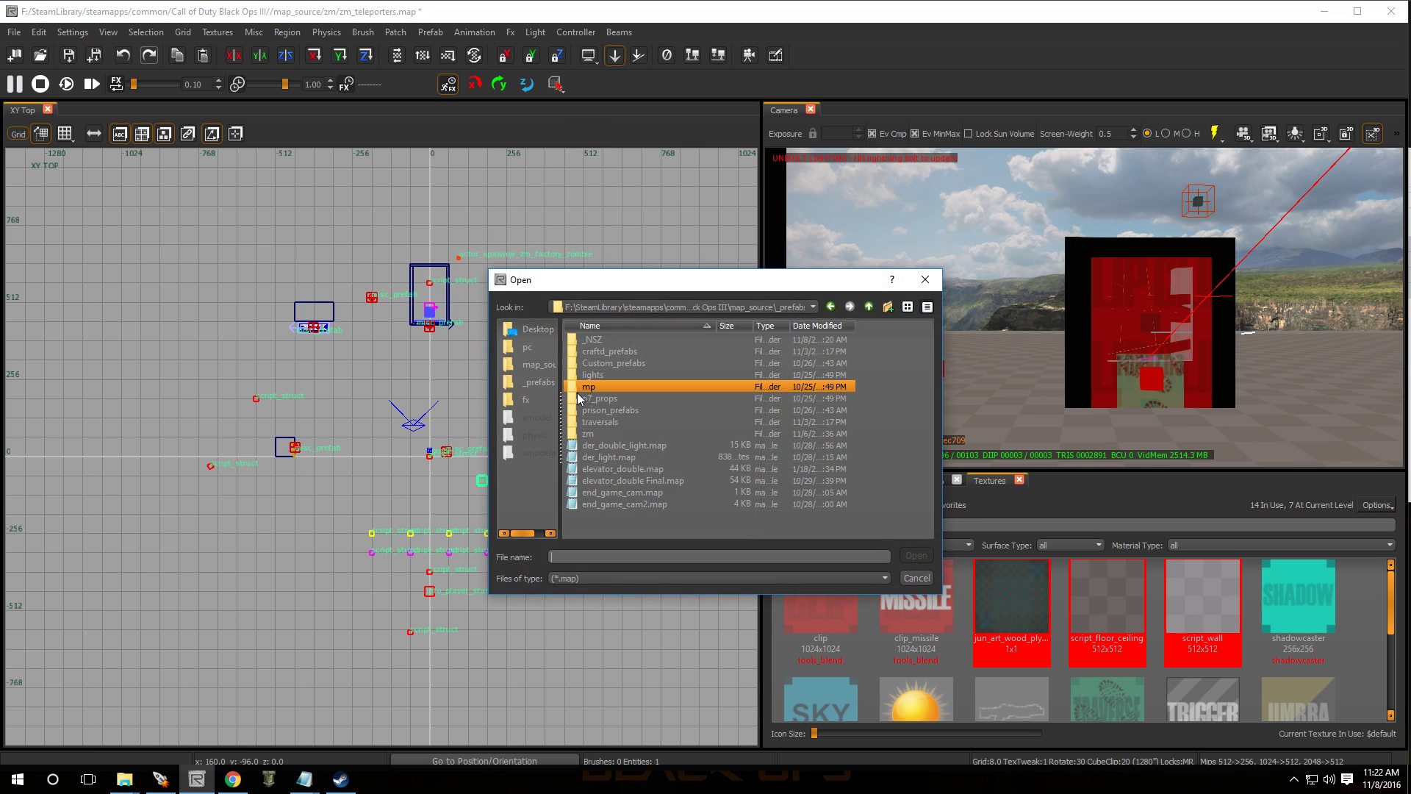
double_click(616, 340)
double_click(617, 342)
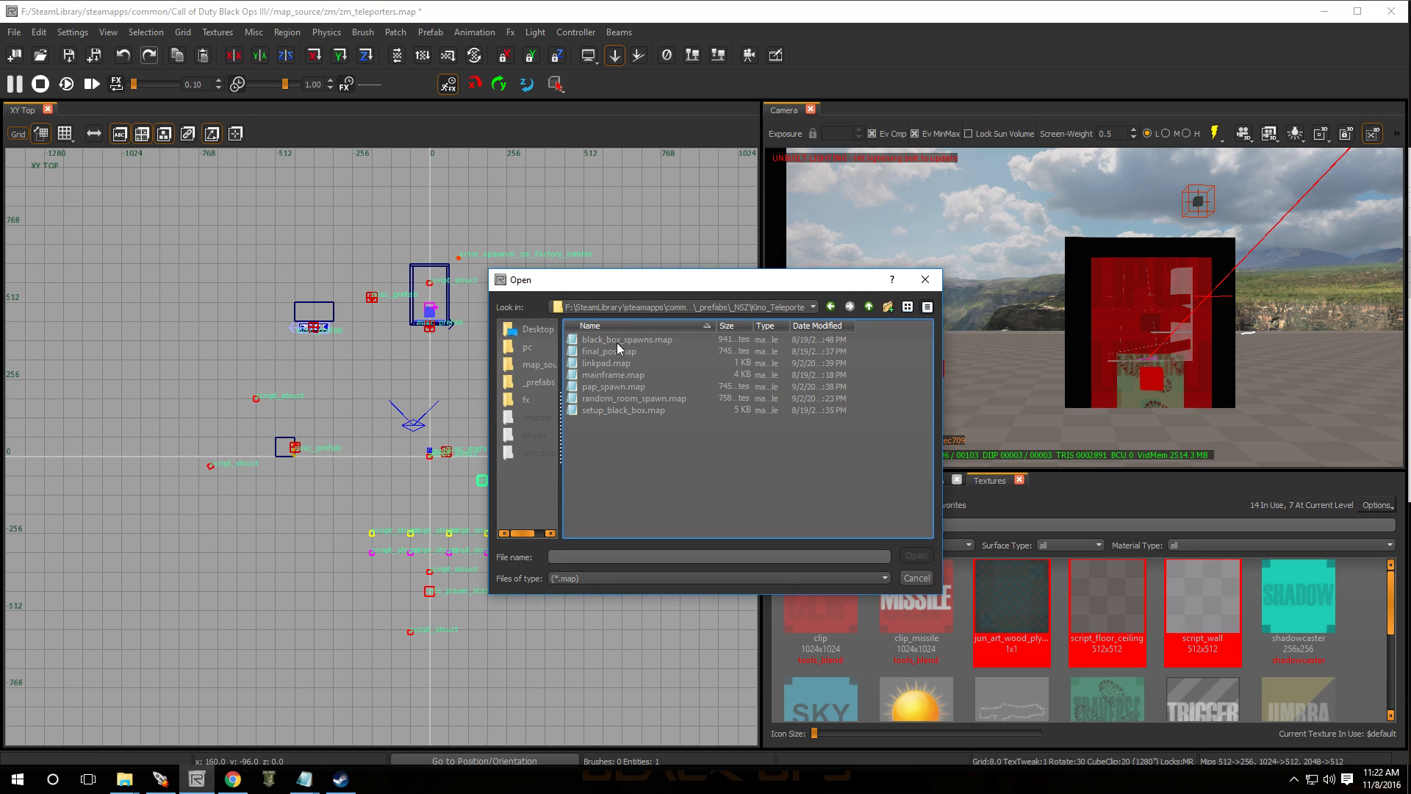
click(614, 363)
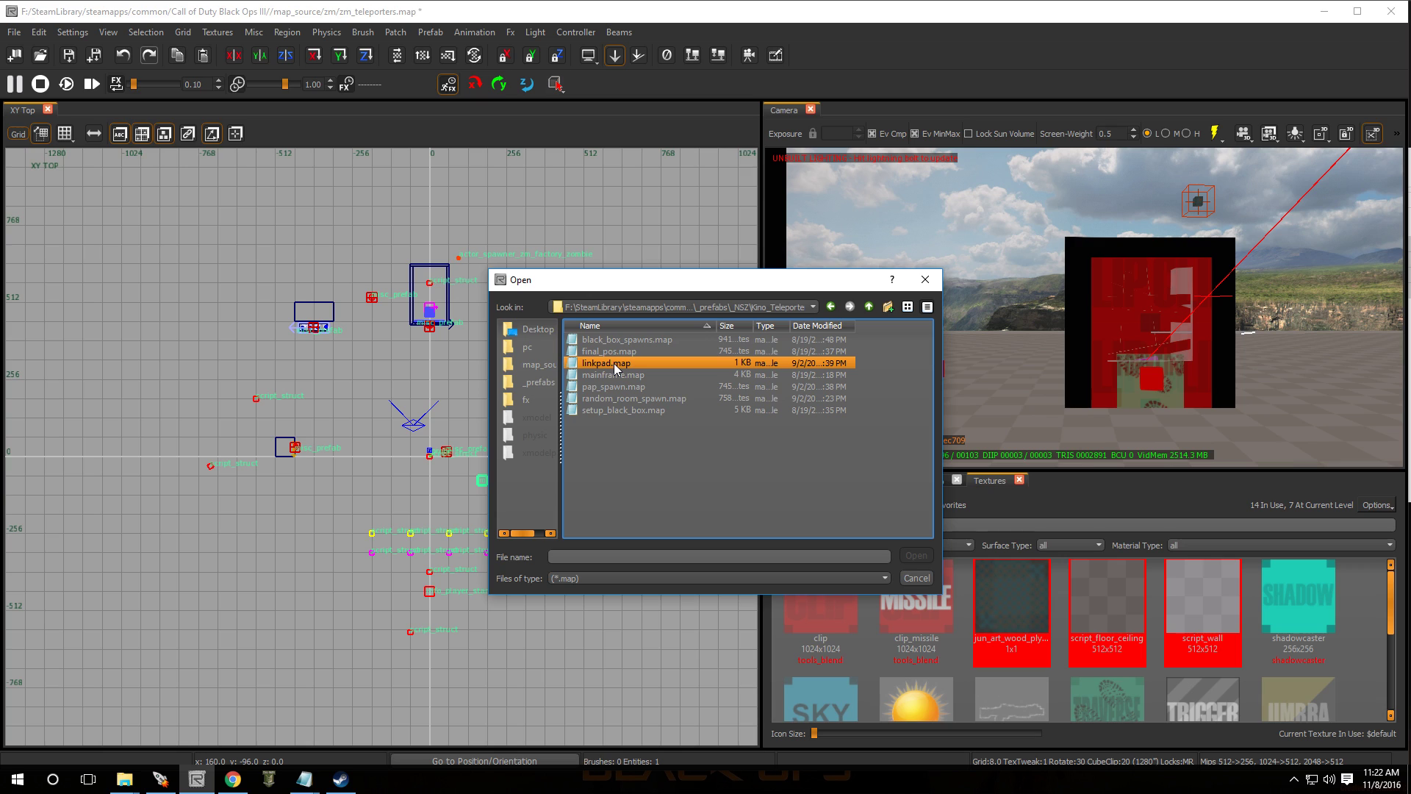
double_click(615, 363)
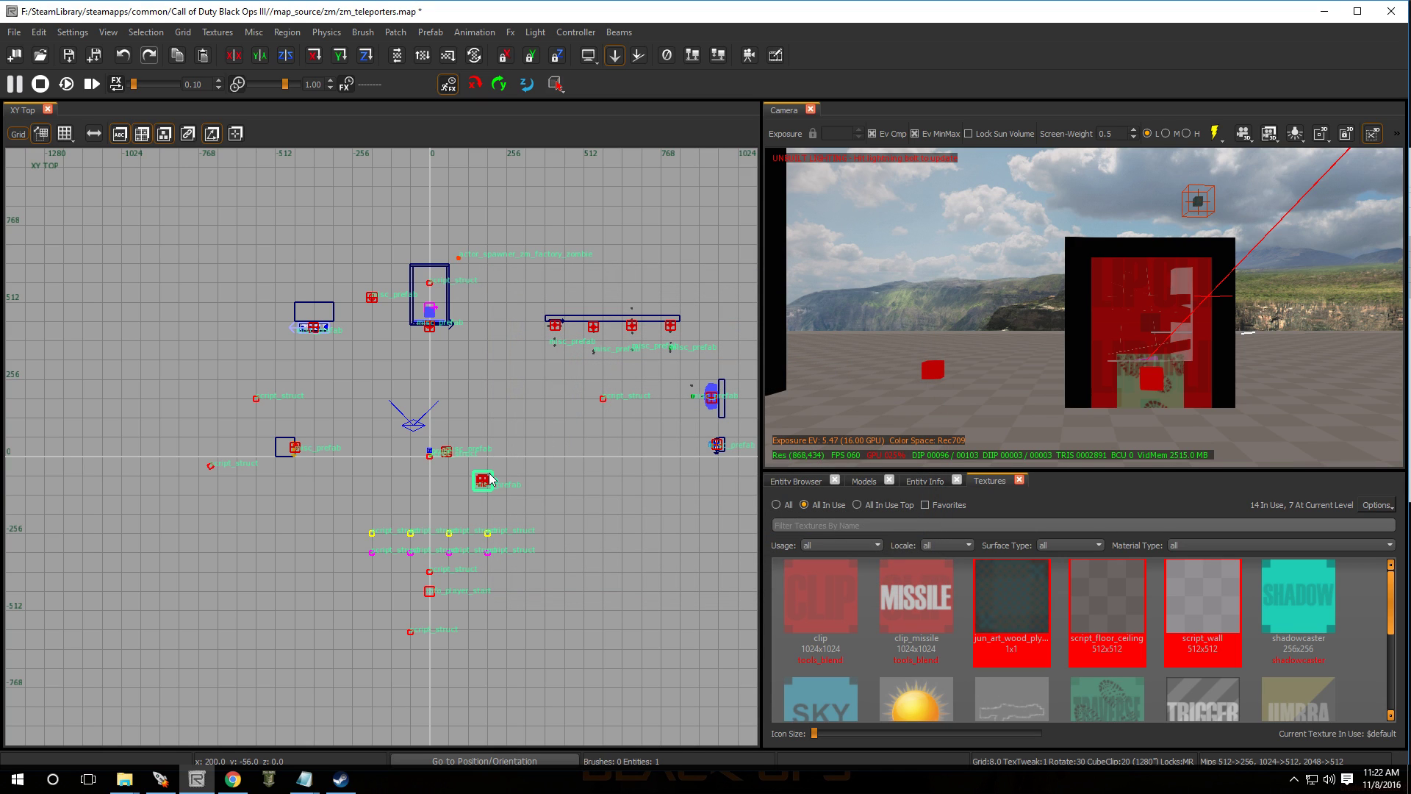
Move the linkpad prefab in the top view to the open floor beside the central back structure, at X 160, Y 552.
drag(490, 478, 496, 438)
drag(467, 437, 449, 431)
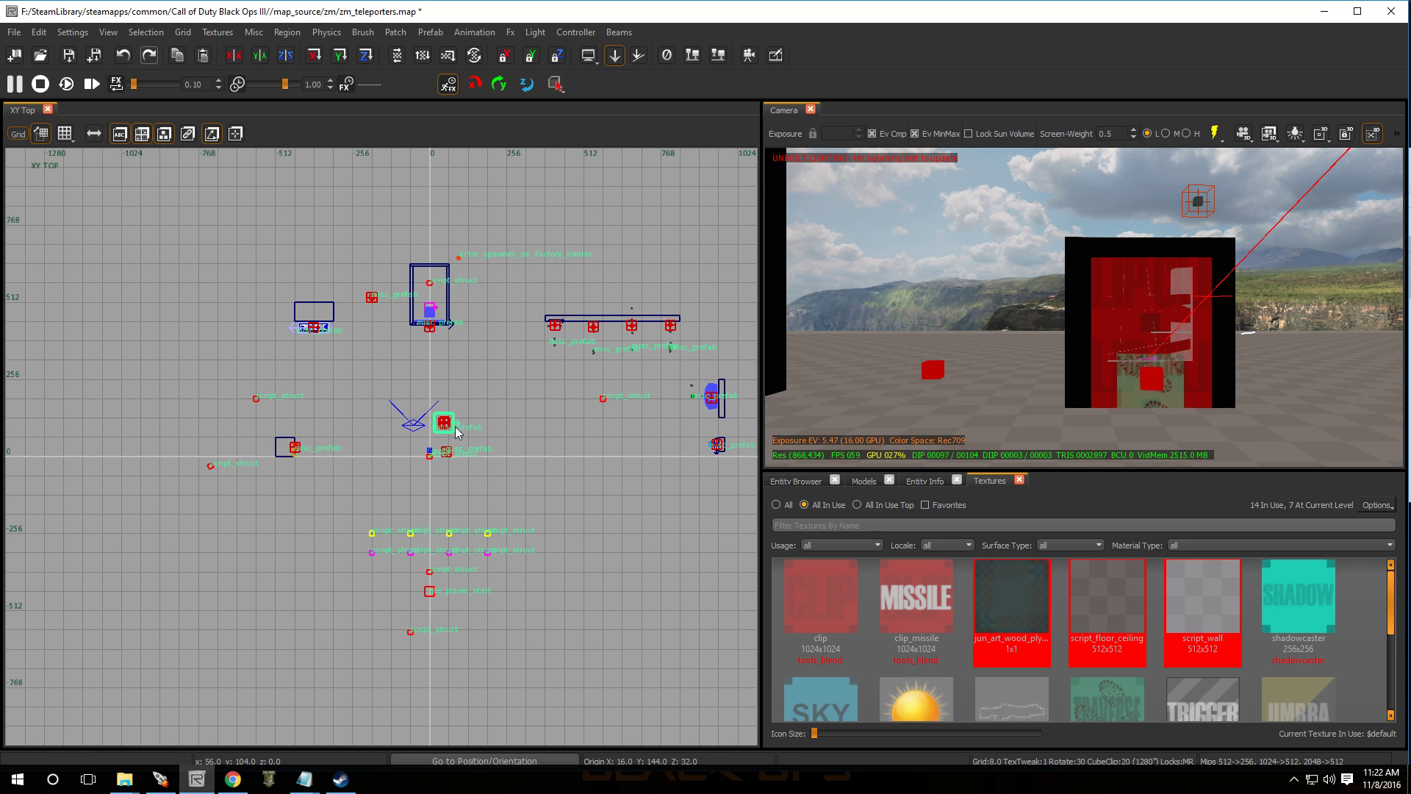
mouse_move(1077, 379)
right_down()
mouse_move(1028, 419)
mouse_move(1102, 389)
mouse_move(1021, 360)
mouse_move(1088, 353)
right_up()
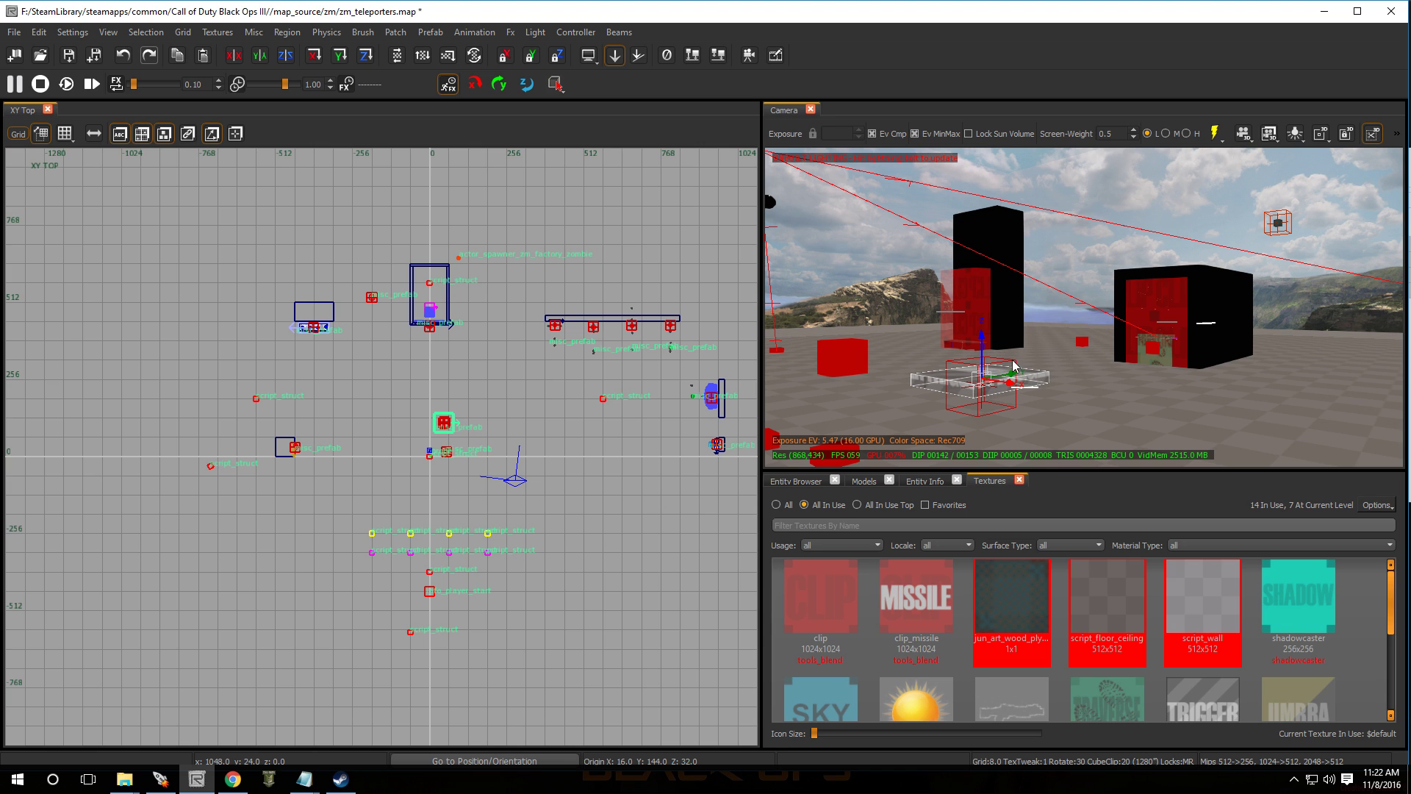
mouse_move(987, 385)
right_down()
mouse_move(903, 389)
mouse_move(919, 367)
mouse_move(955, 367)
mouse_move(937, 367)
mouse_move(973, 331)
mouse_move(962, 356)
right_up()
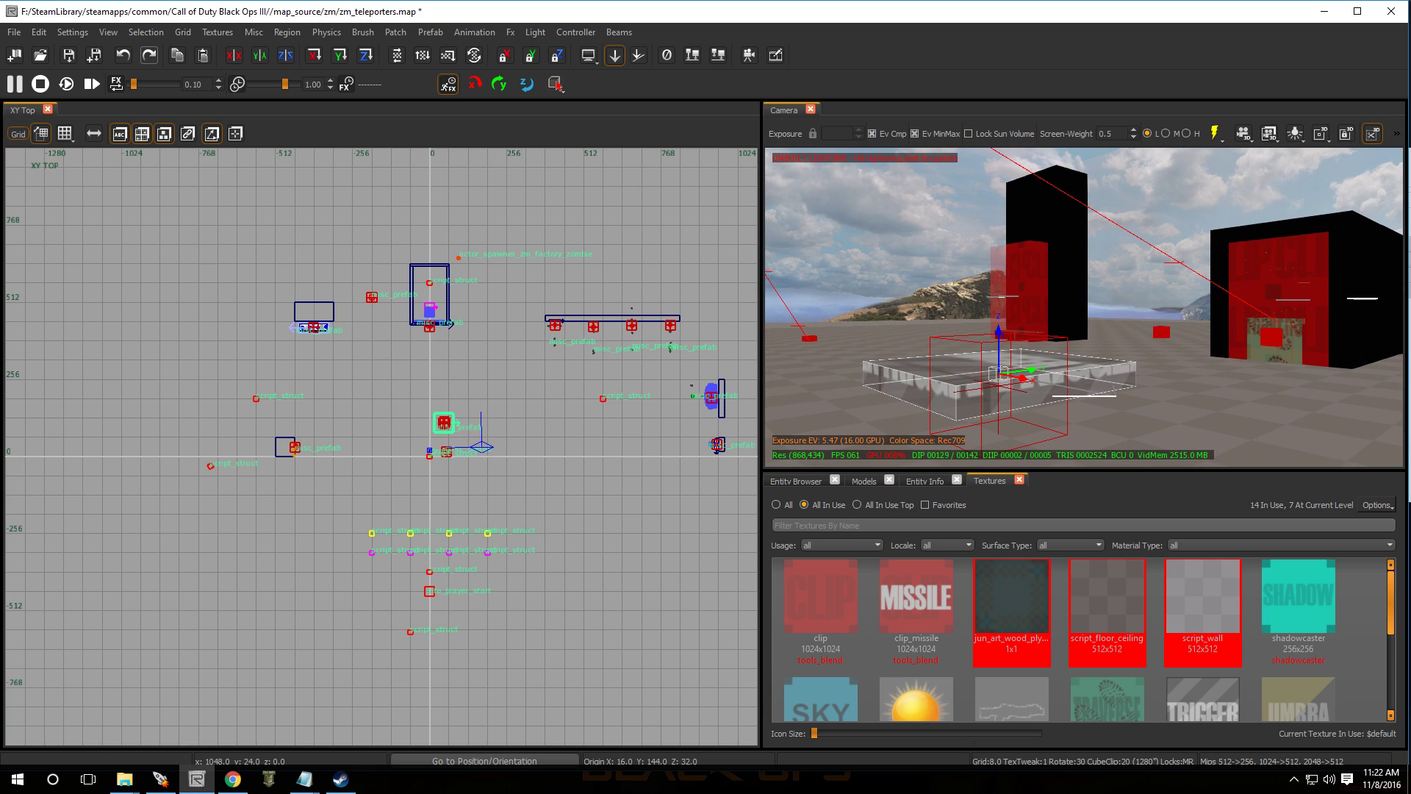
drag(445, 425, 490, 302)
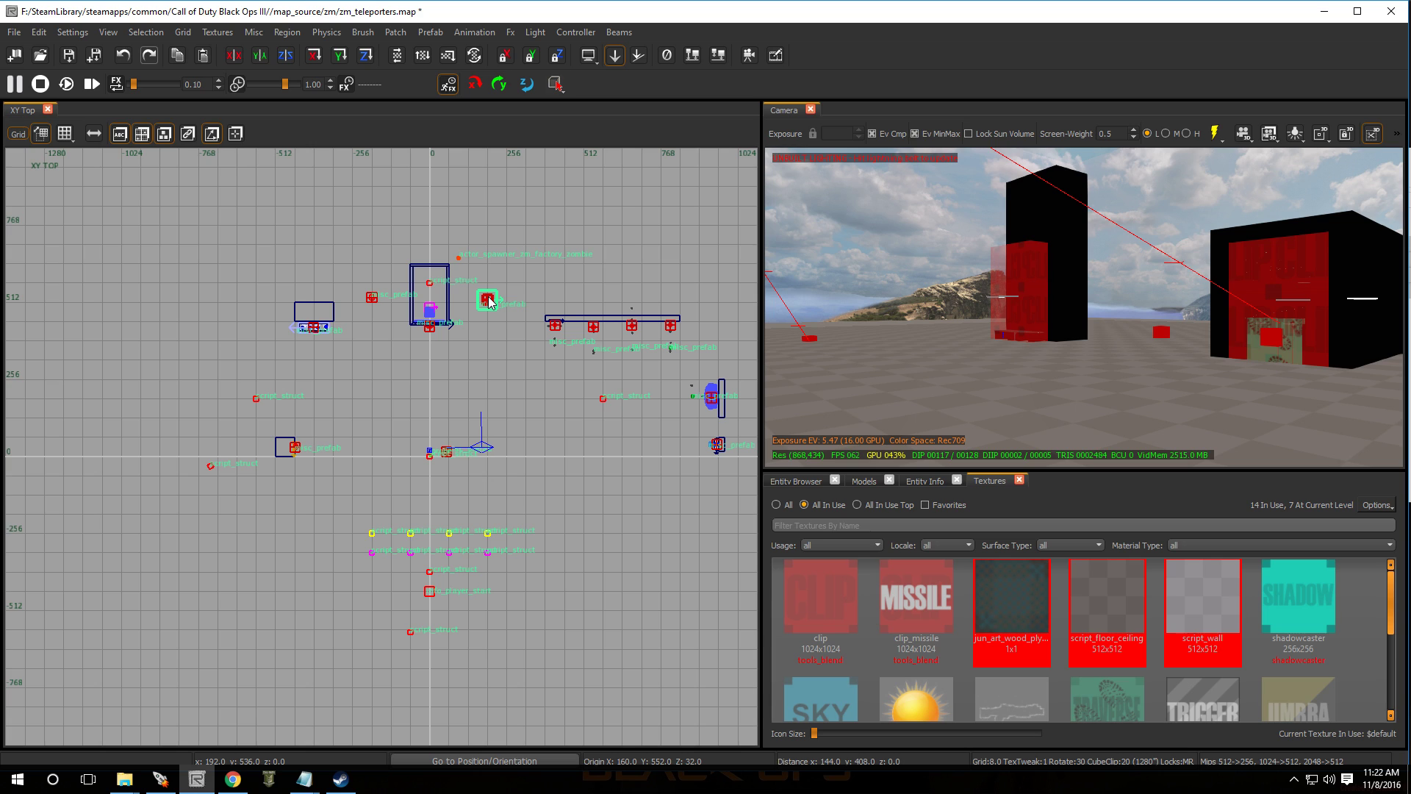
Lower the linkpad prefab to Z 8 in the front view so it sits on the floor, and check it in the camera view.
key(ctrl+Tab)
scroll(397, 397, up, 7)
right_drag(365, 417, 364, 15)
drag(343, 279, 338, 317)
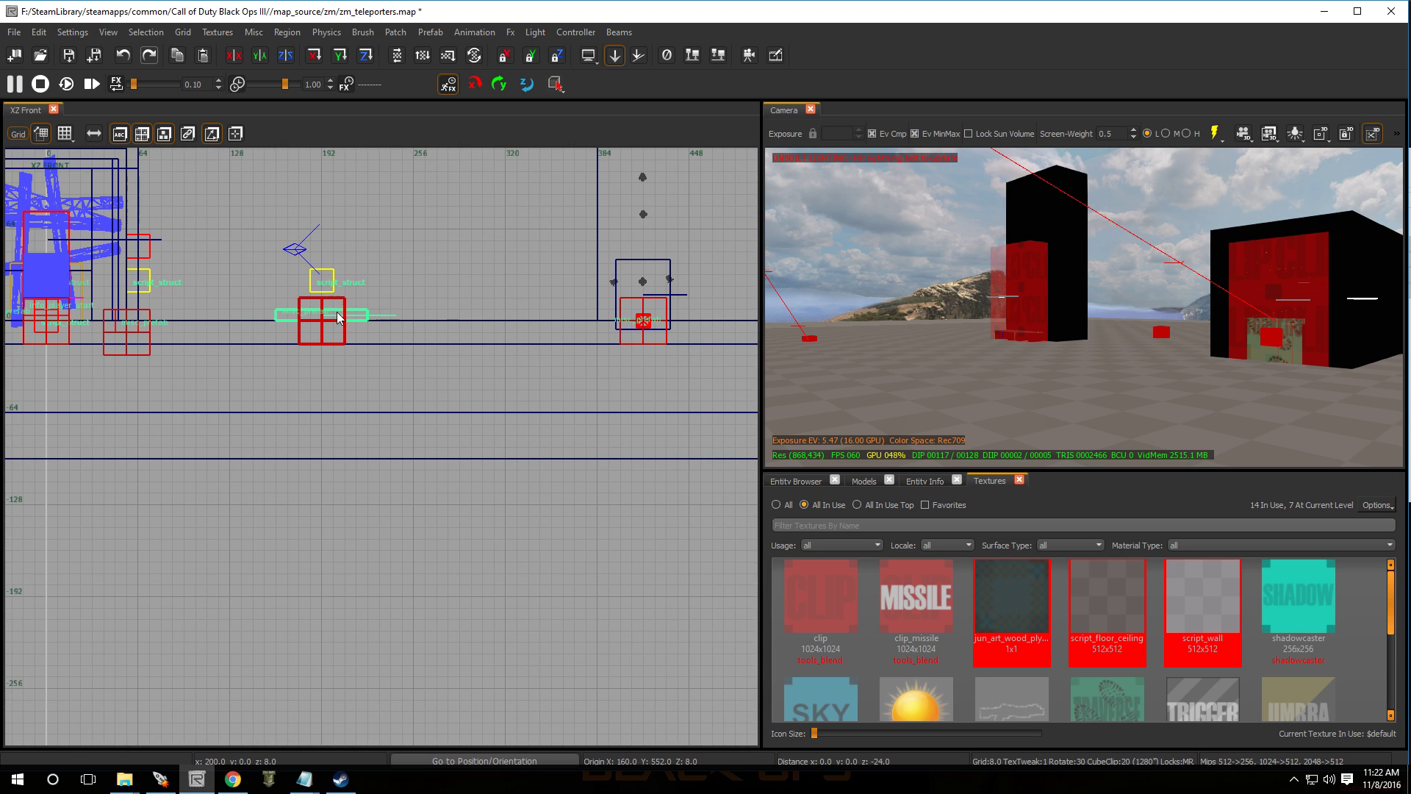
right_drag(977, 364, 1073, 373)
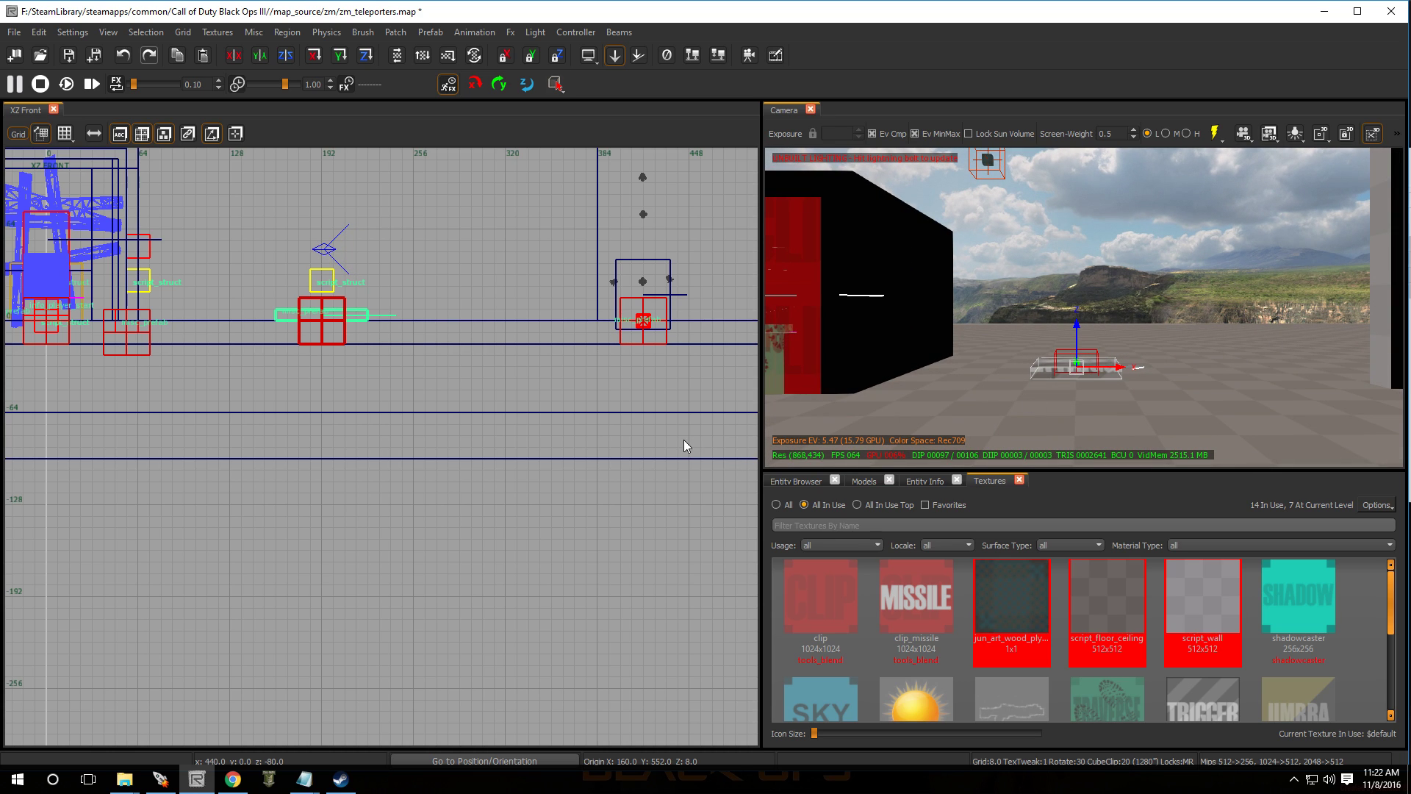